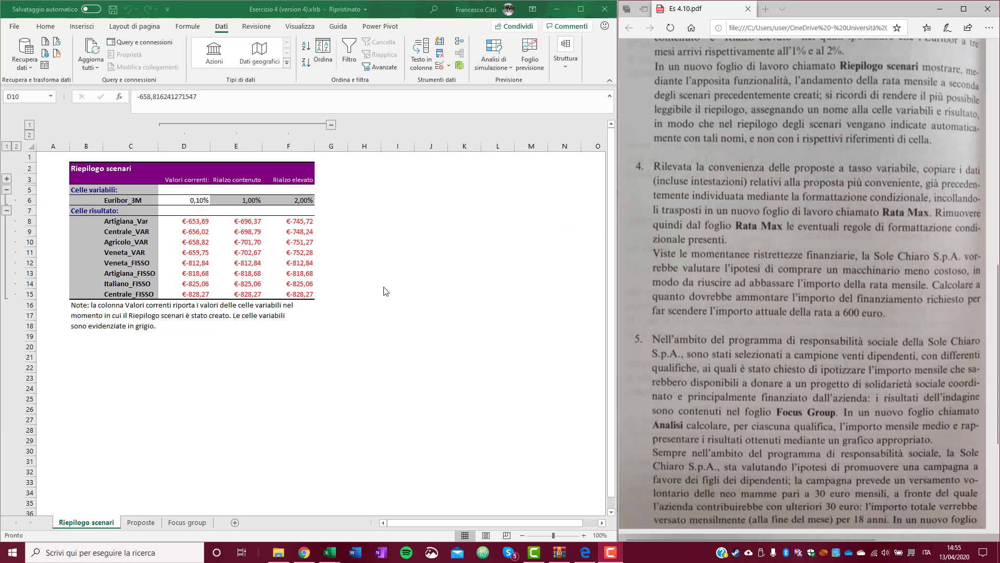
# Add a new blank sheet after Proposte and name it Rata MAX
pyautogui.click(146, 528)
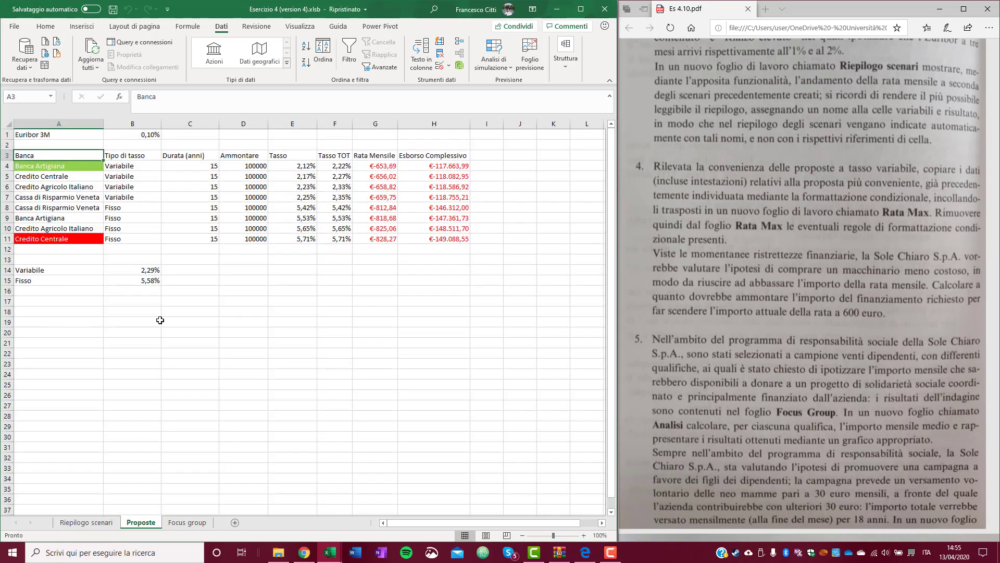
pyautogui.click(235, 522)
pyautogui.doubleClick(187, 523)
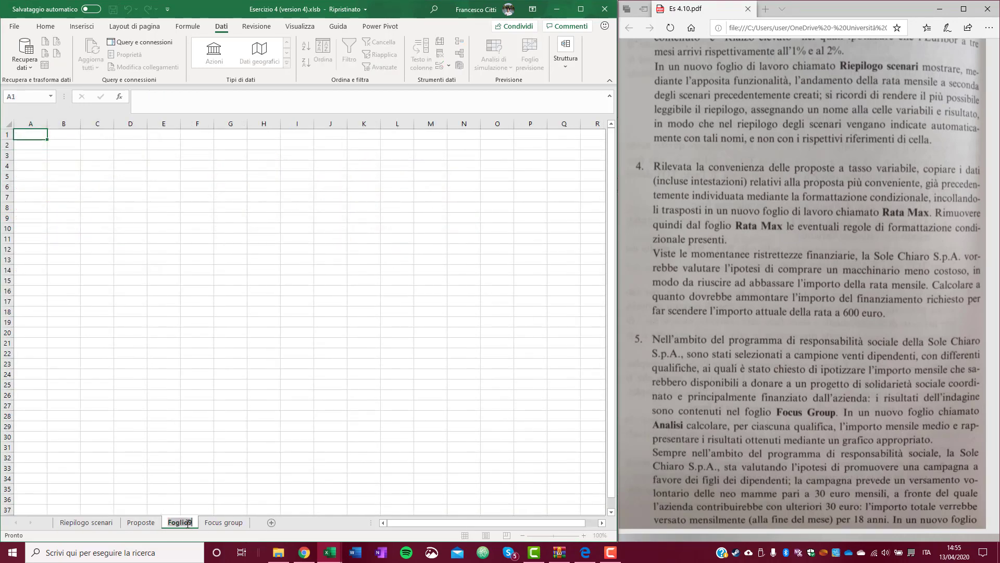
pyautogui.write('Rata MA')
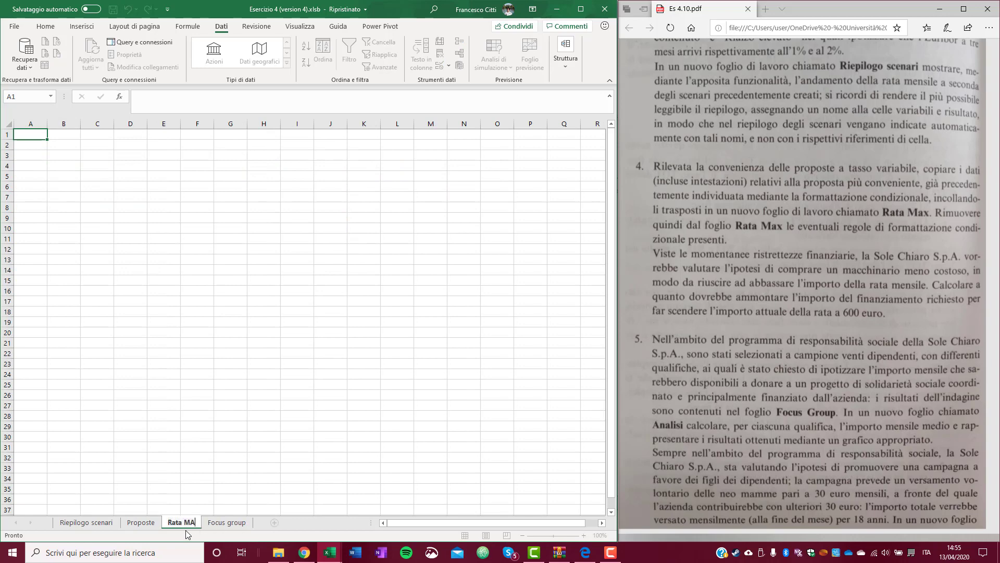
pyautogui.write('X')
pyautogui.press('Return')
# Paste the Proposte headers and Banca Artigiana row transposed into Rata MAX A1, autofitting columns A and B
pyautogui.click(141, 523)
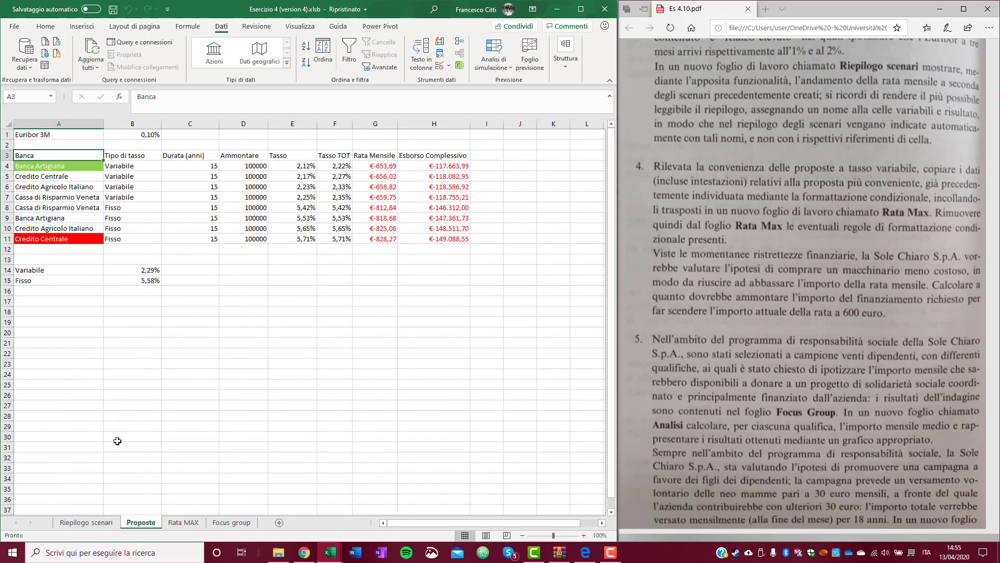
pyautogui.moveTo(52, 156); pyautogui.dragTo(458, 167)
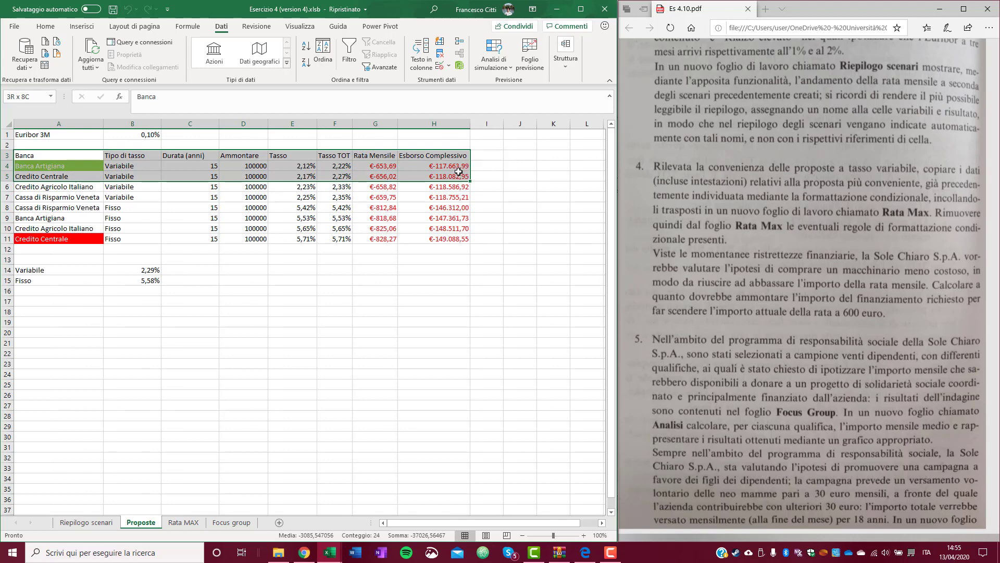
pyautogui.rightClick(245, 161)
pyautogui.click(263, 185)
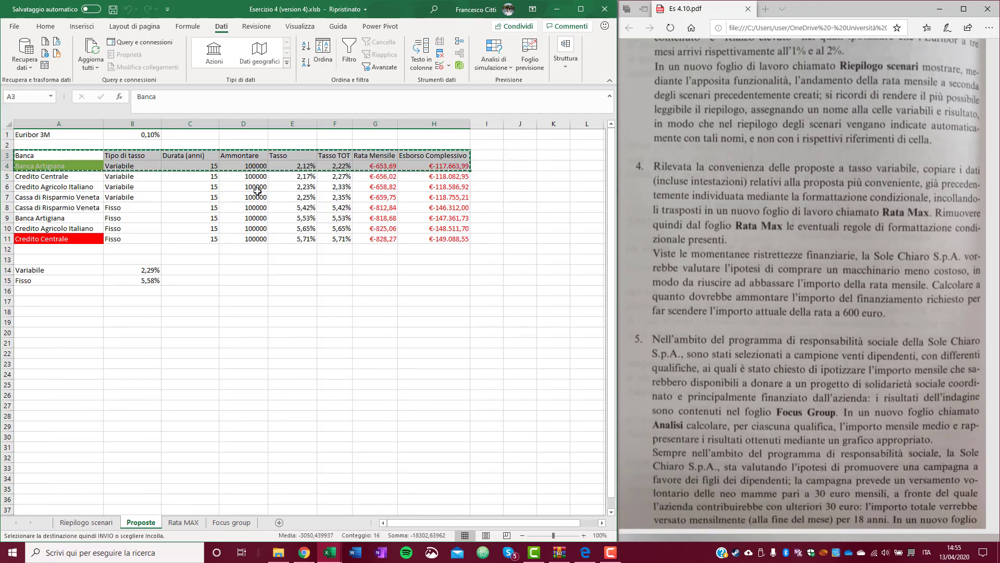
pyautogui.click(184, 522)
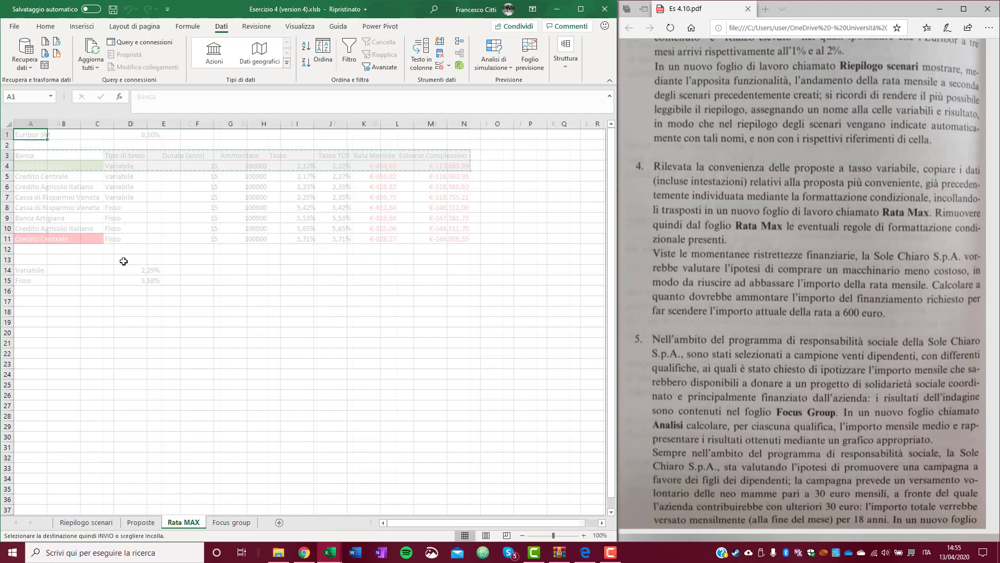
pyautogui.rightClick(38, 137)
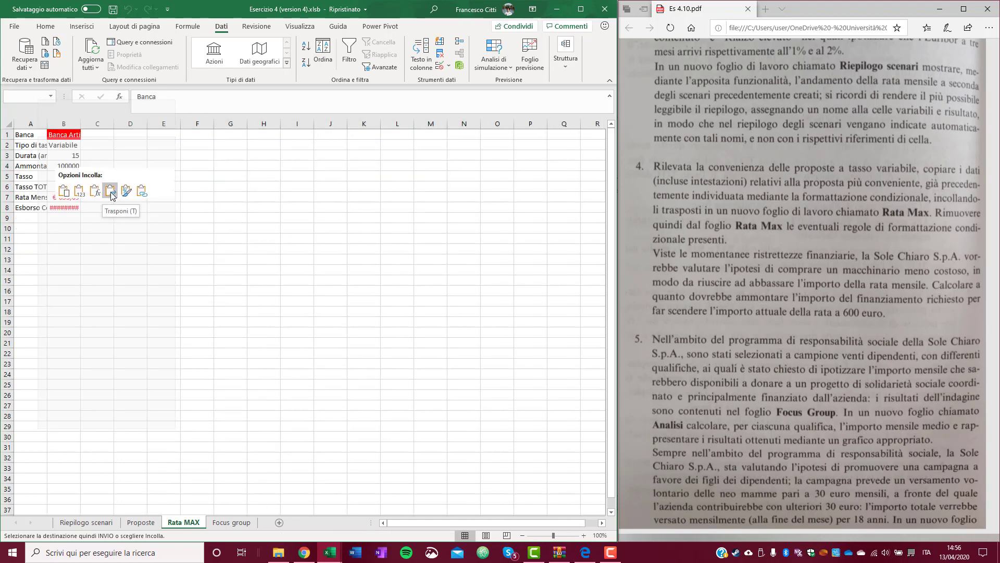
pyautogui.click(113, 192)
pyautogui.doubleClick(80, 121)
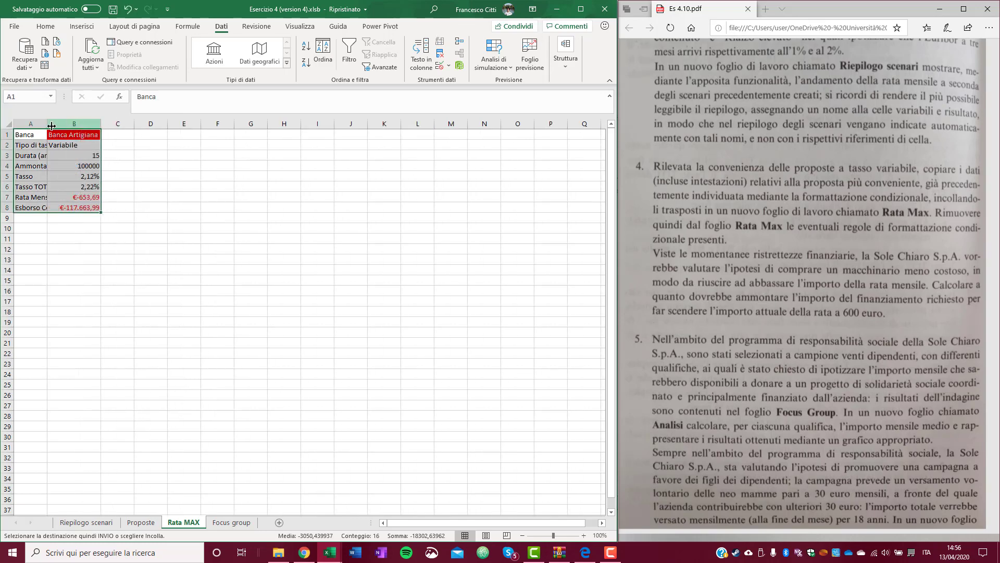
pyautogui.doubleClick(52, 126)
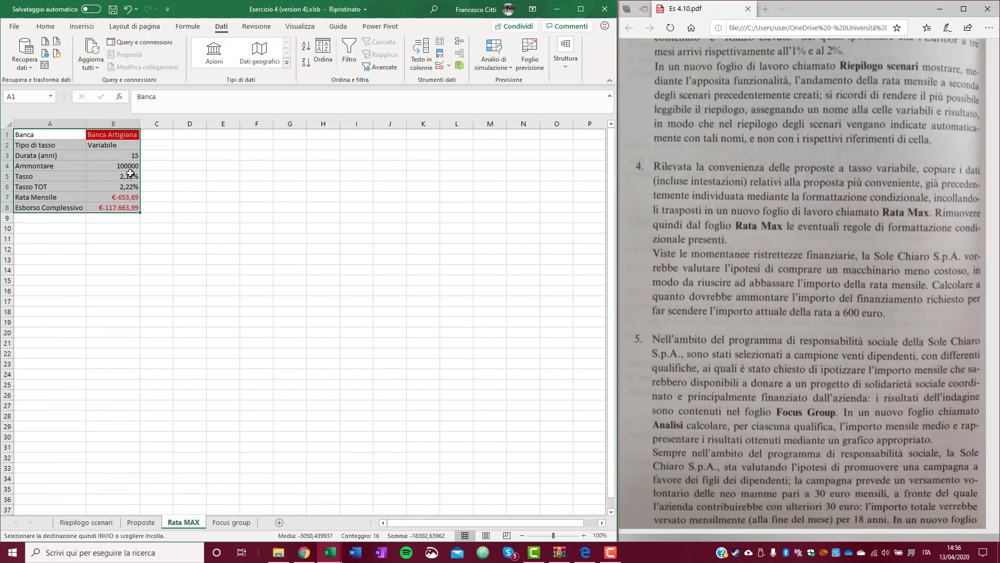
# Clear all conditional formatting rules from the whole sheet, then select the monthly payment cell B7
pyautogui.click(9, 124)
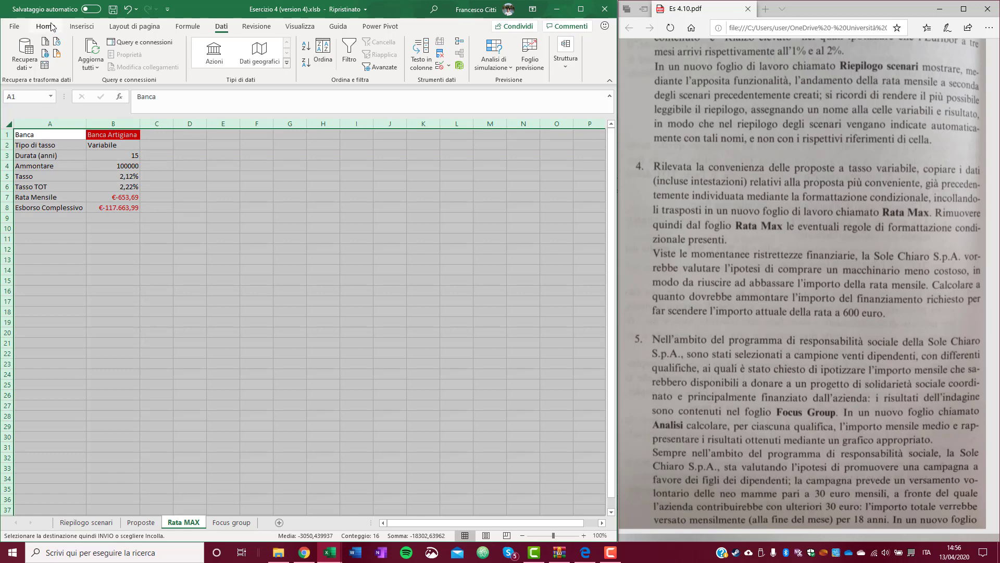
pyautogui.click(45, 27)
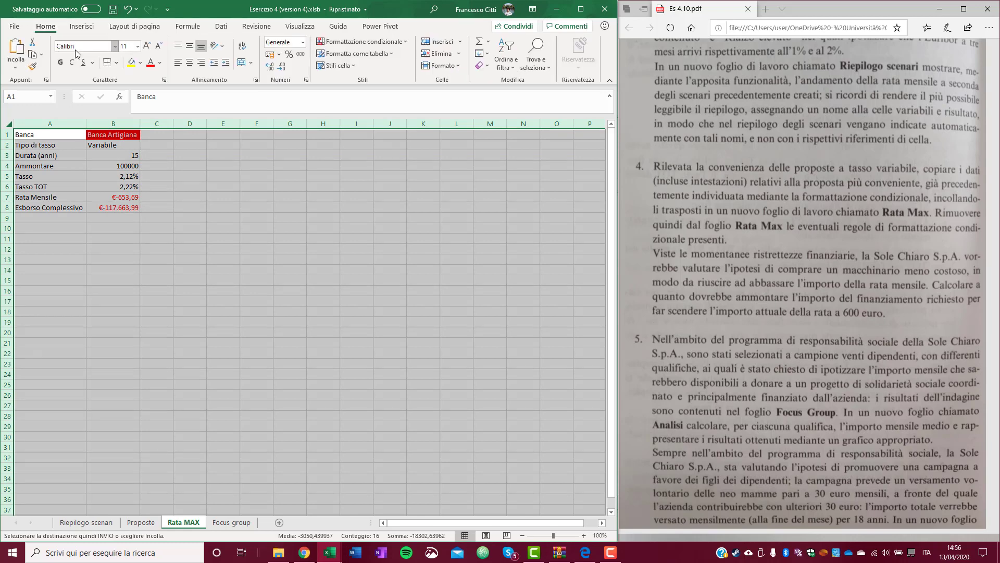
pyautogui.click(401, 42)
pyautogui.moveTo(368, 198)
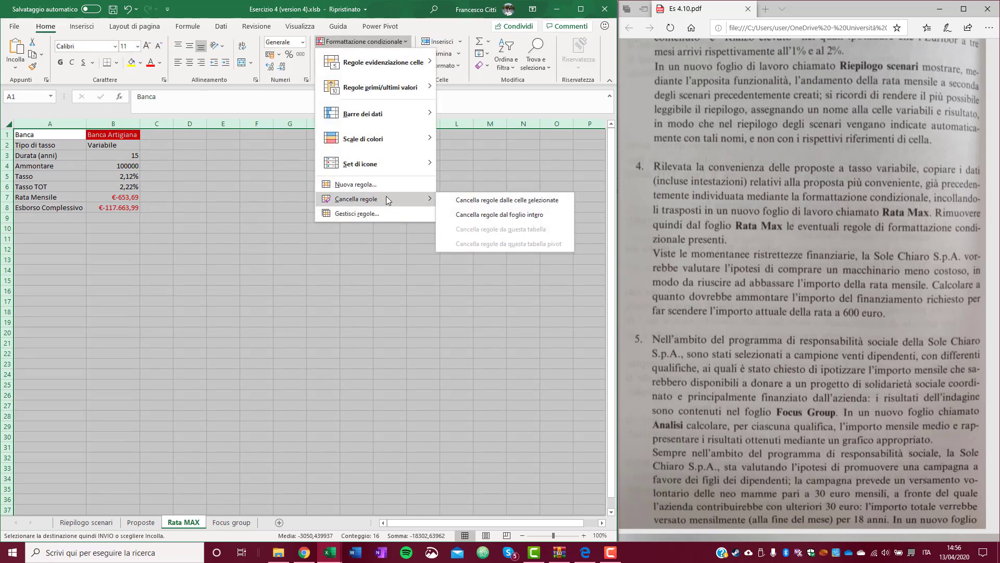
pyautogui.click(477, 203)
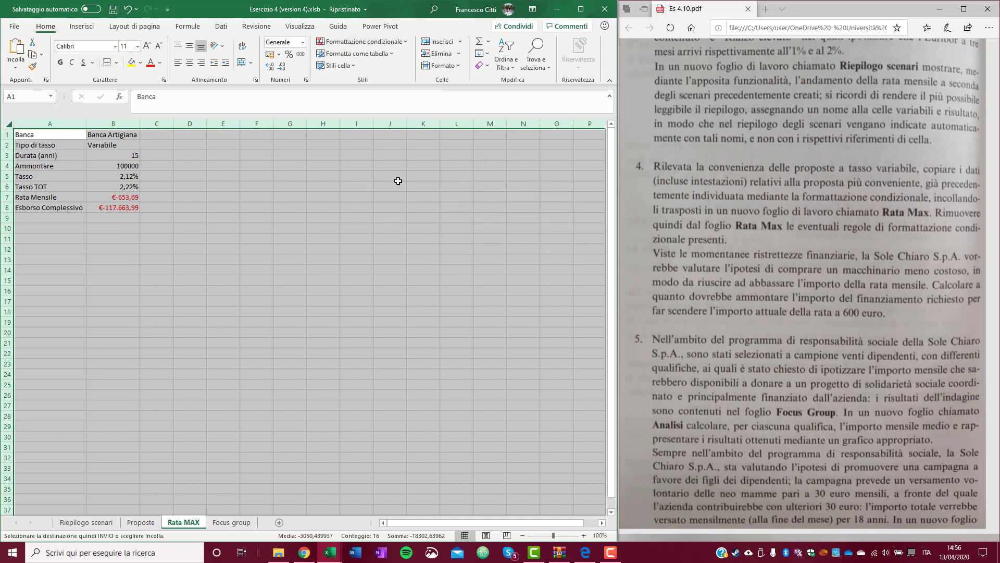
pyautogui.click(192, 145)
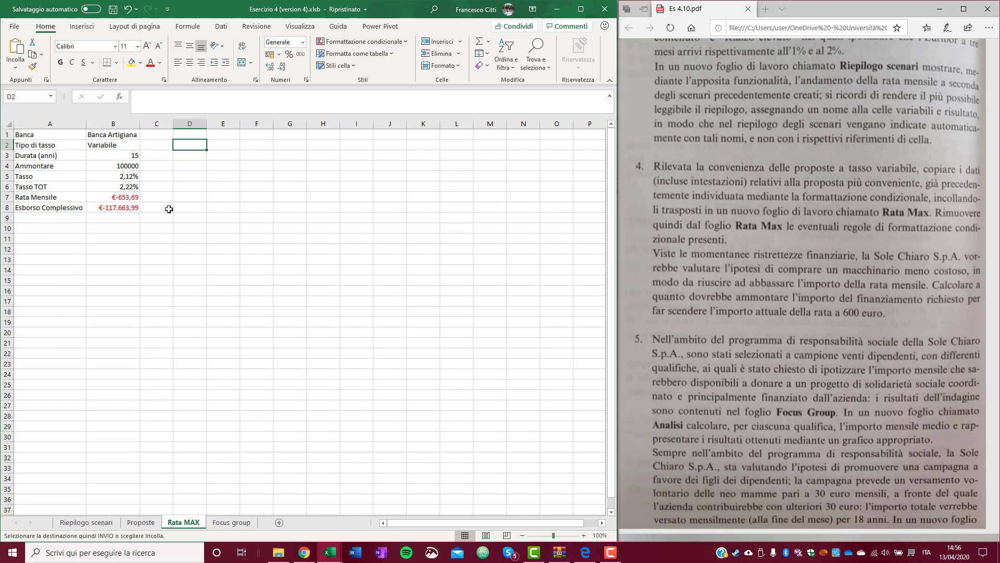
pyautogui.click(129, 198)
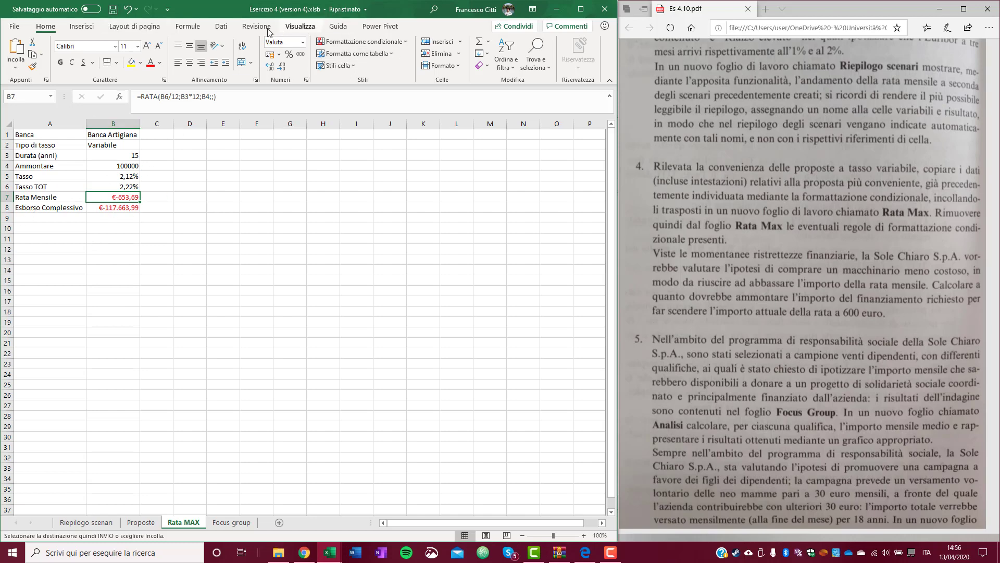
# Goal-seek B7 to -600 by changing Ammontare in $B$4, which becomes 91786,78726
pyautogui.click(221, 27)
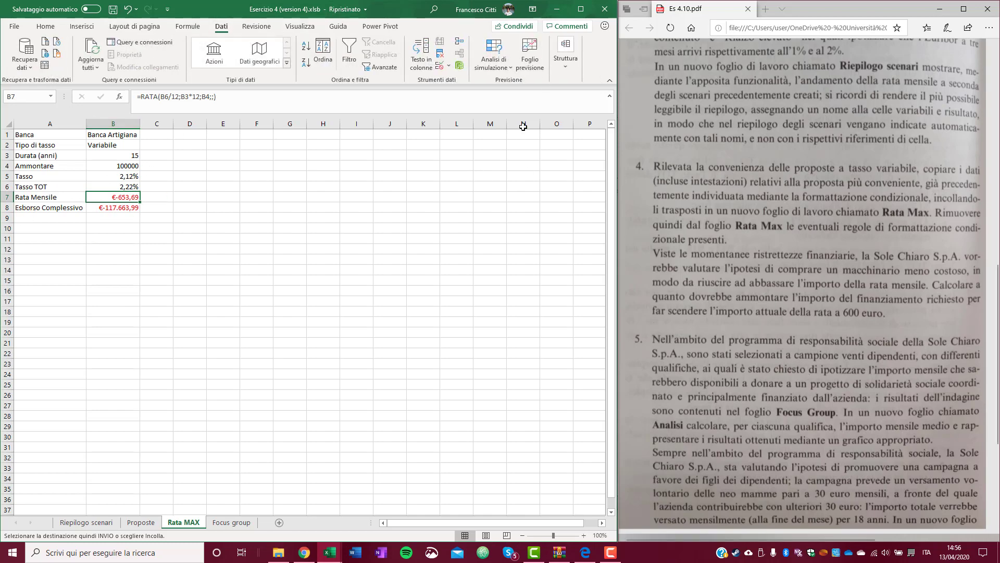
pyautogui.click(491, 66)
pyautogui.click(505, 98)
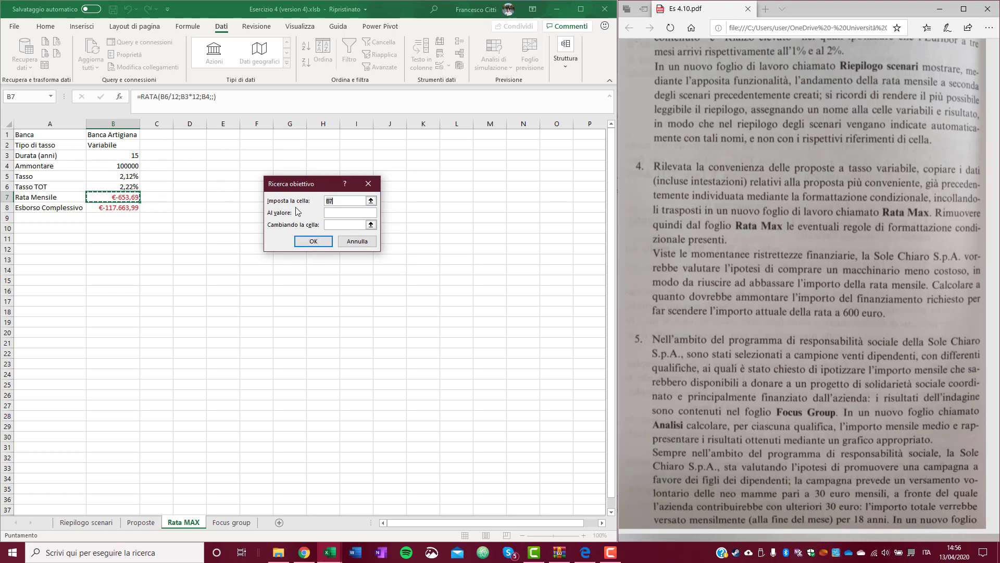
pyautogui.click(327, 214)
pyautogui.click(371, 227)
pyautogui.click(110, 165)
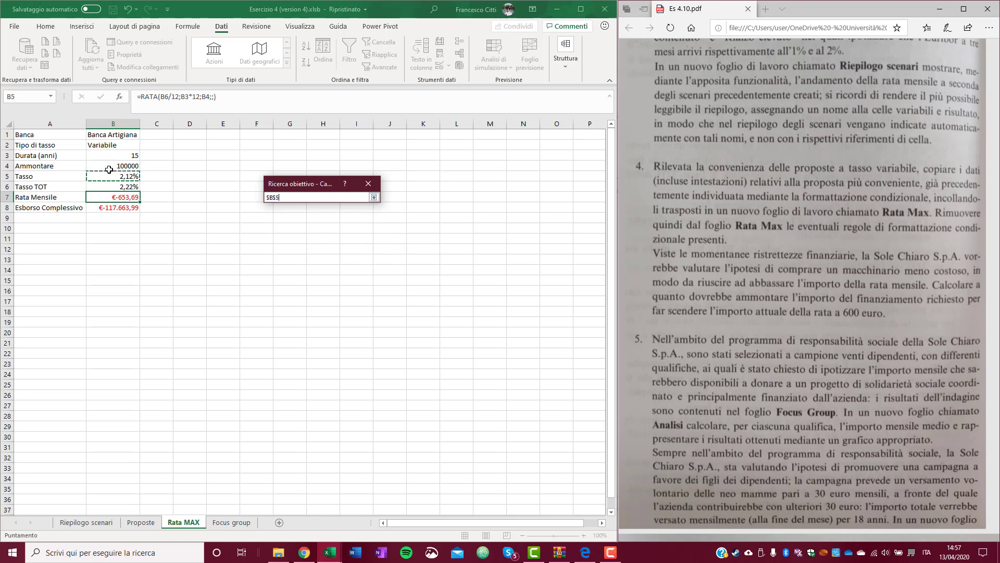
pyautogui.click(374, 198)
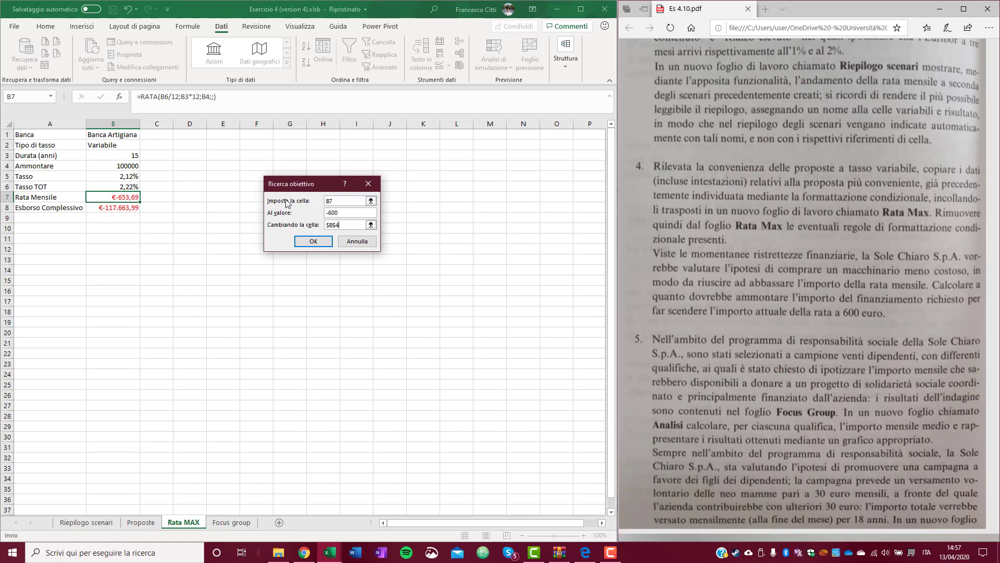
pyautogui.click(312, 241)
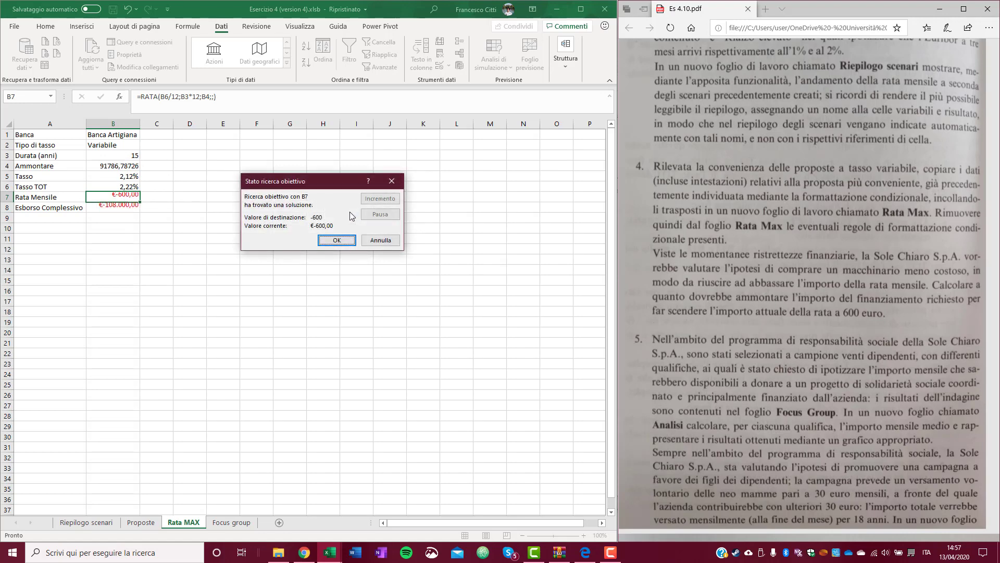
pyautogui.click(337, 248)
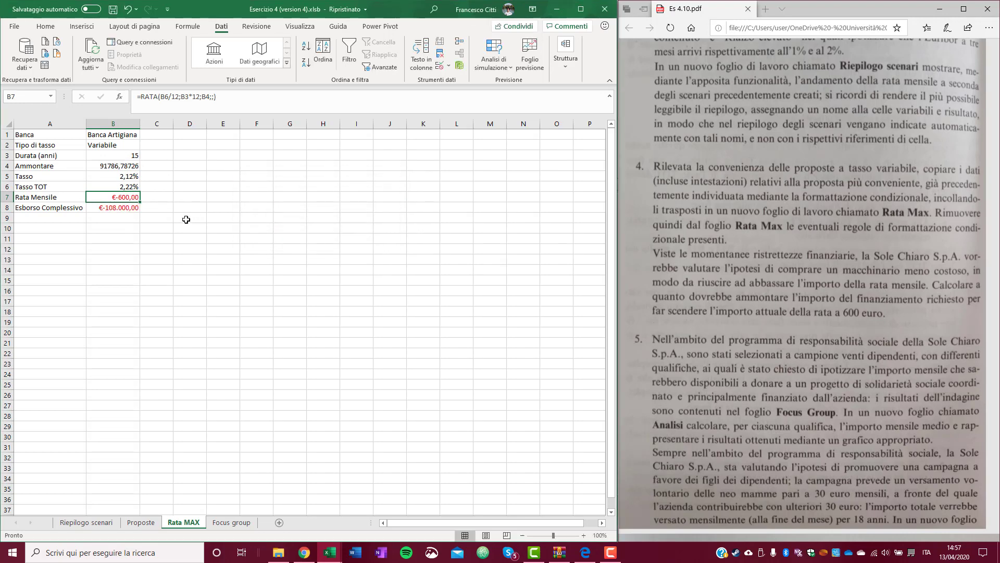
pyautogui.click(251, 217)
pyautogui.click(125, 167)
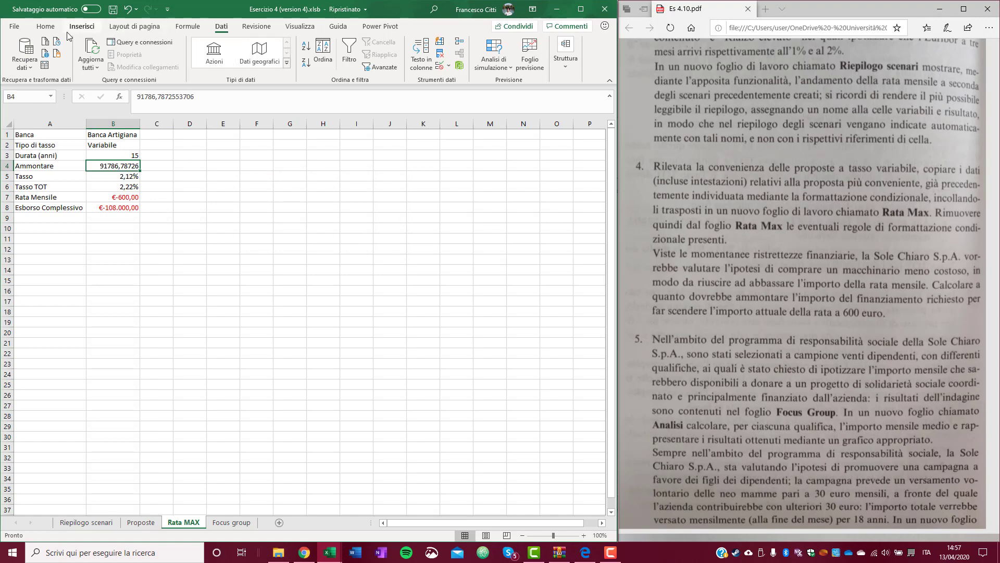
# Apply euro accounting format to Ammontare in B4 so it reads € 91.786,79
pyautogui.click(47, 27)
pyautogui.click(269, 54)
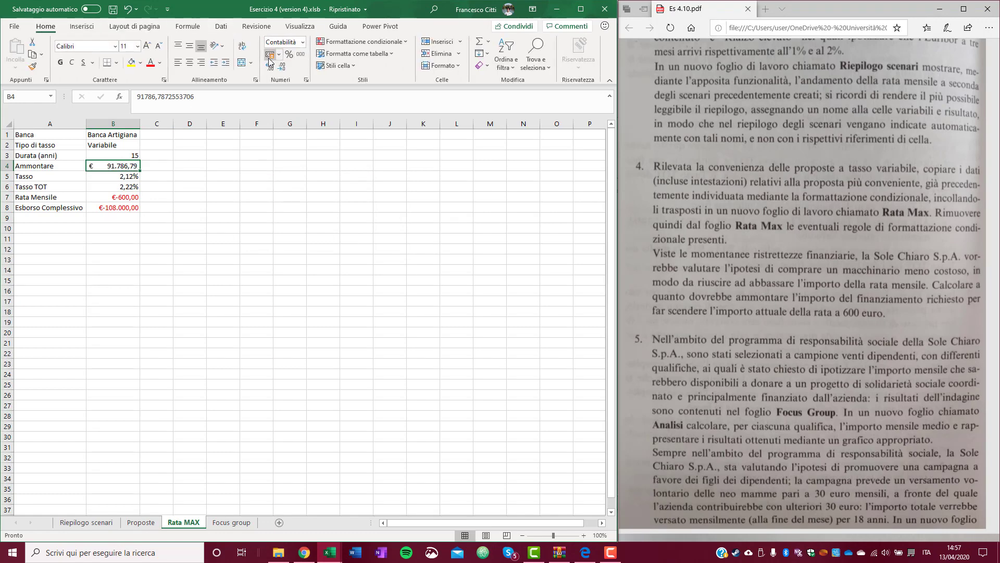
pyautogui.click(201, 166)
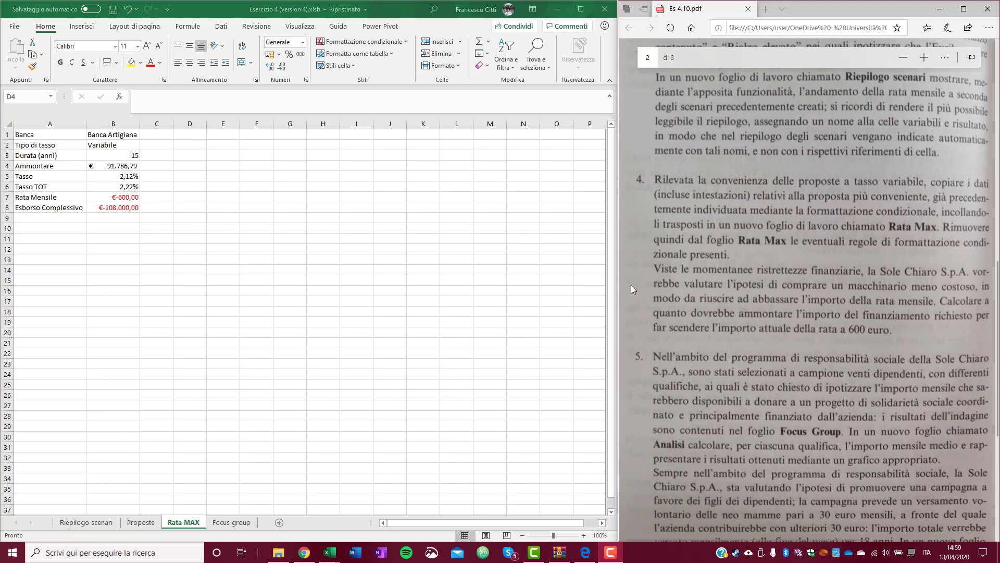
pyautogui.scroll(-3, 867, 288)
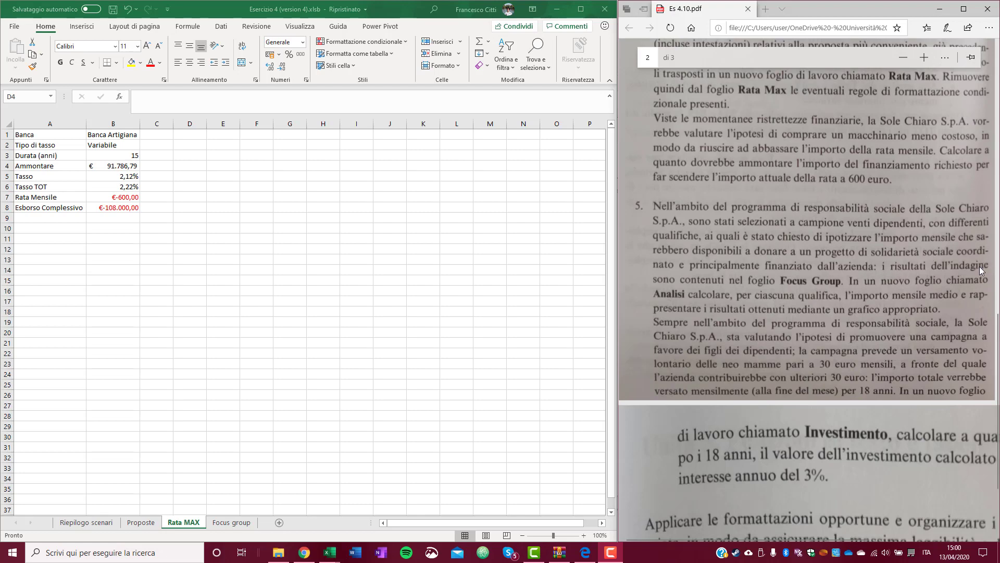
# Insert a blank sheet after Focus group and name it Analisi
pyautogui.click(244, 524)
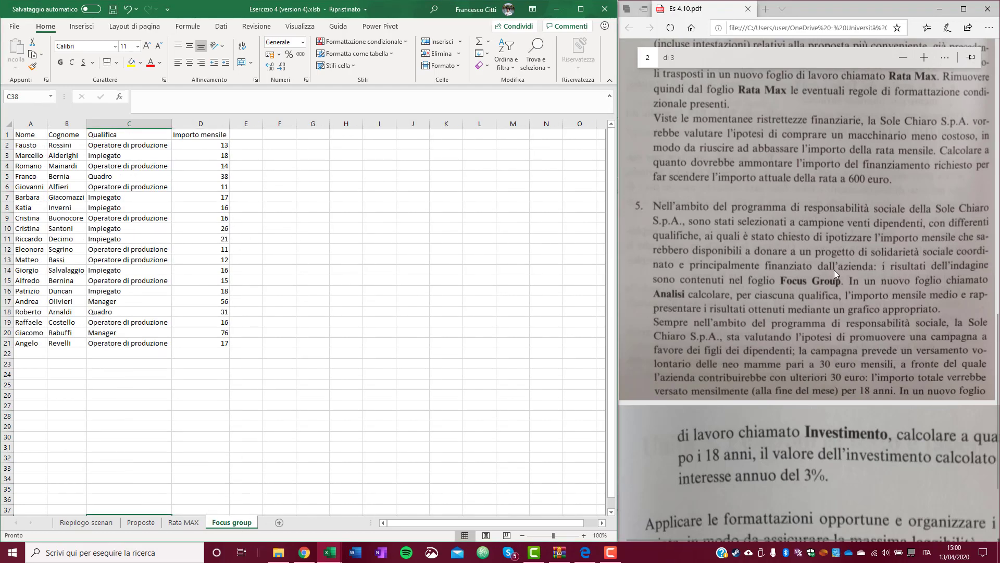
pyautogui.click(278, 523)
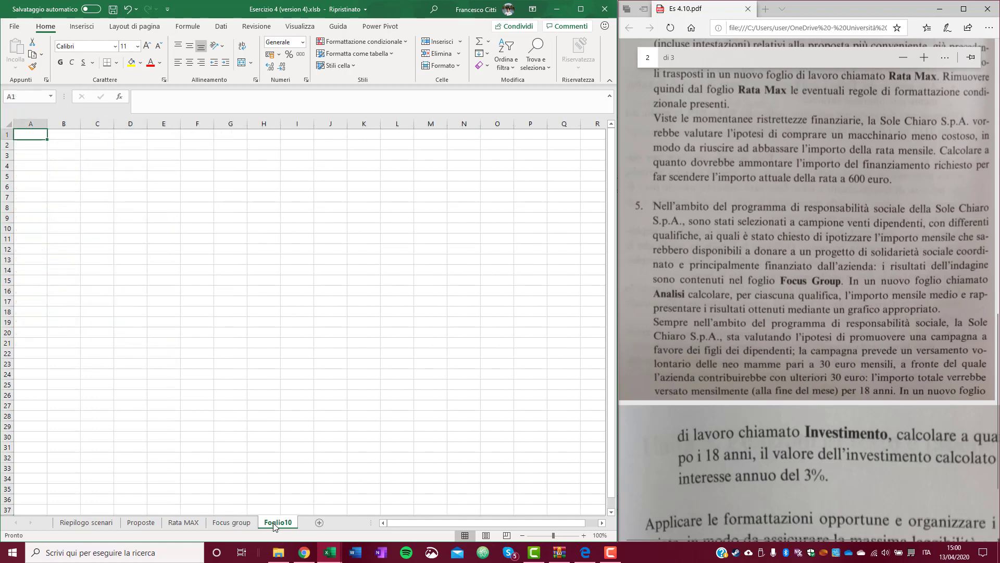
pyautogui.doubleClick(272, 523)
pyautogui.write('Analisi')
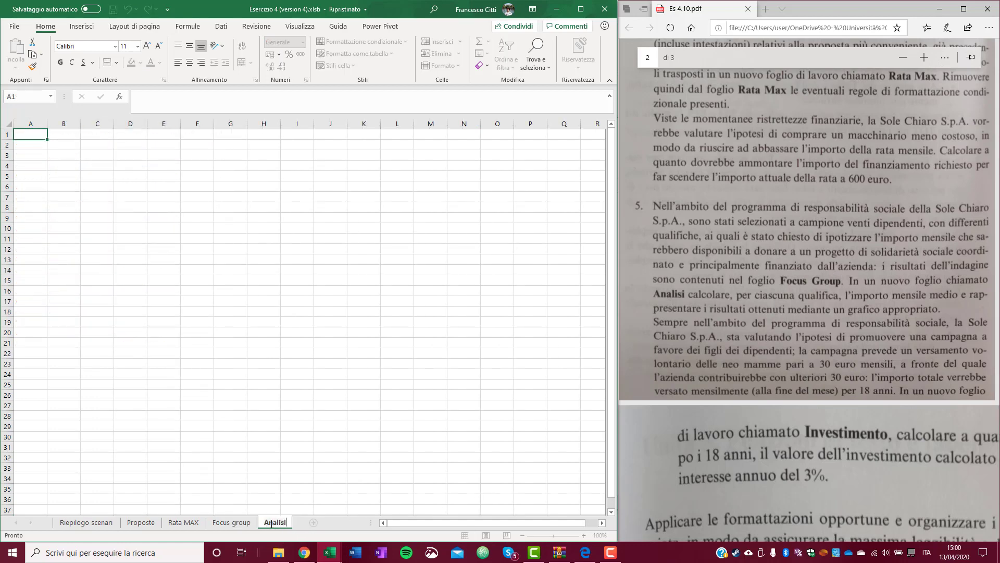
pyautogui.press('Return')
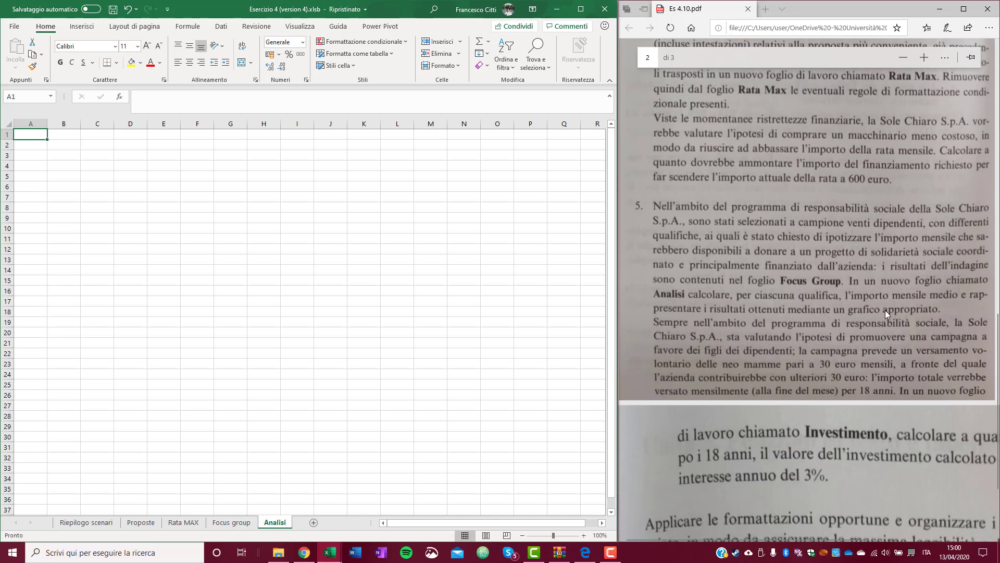
# Copy the Focus group Qualifica entries C2:C21 into Analisi A2 and autofit column A
pyautogui.click(231, 522)
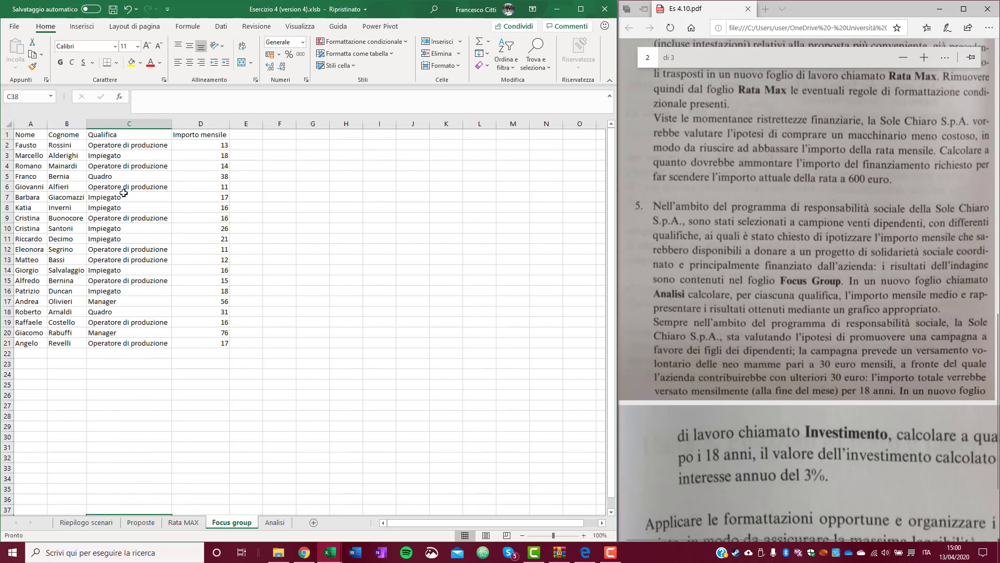
pyautogui.moveTo(112, 145); pyautogui.dragTo(140, 344)
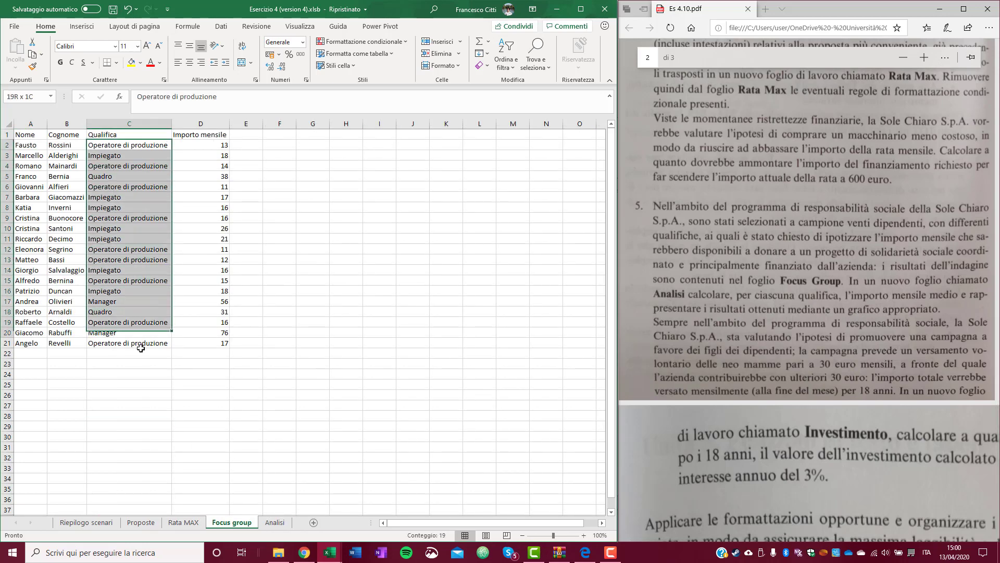
pyautogui.rightClick(139, 178)
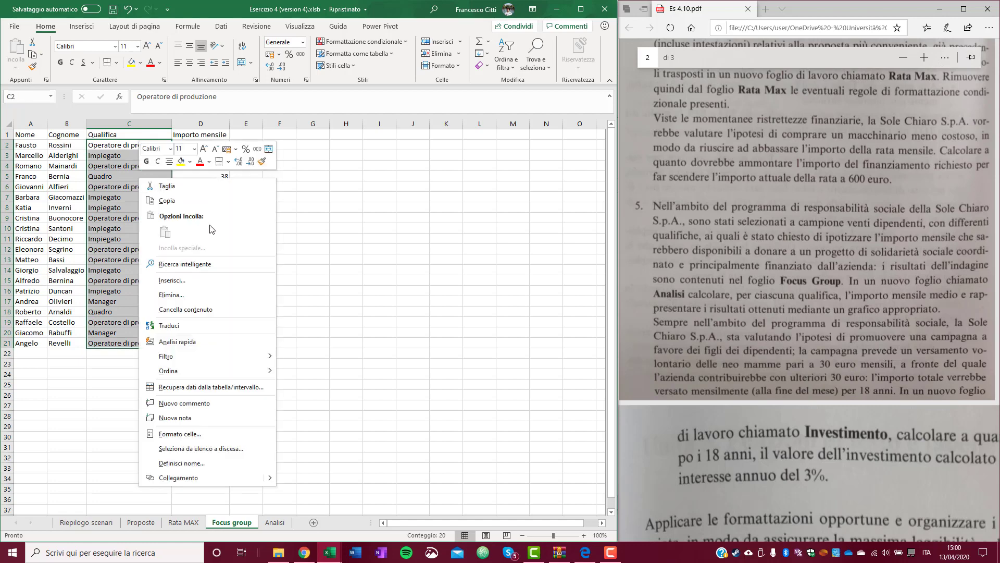
pyautogui.click(180, 200)
pyautogui.click(271, 522)
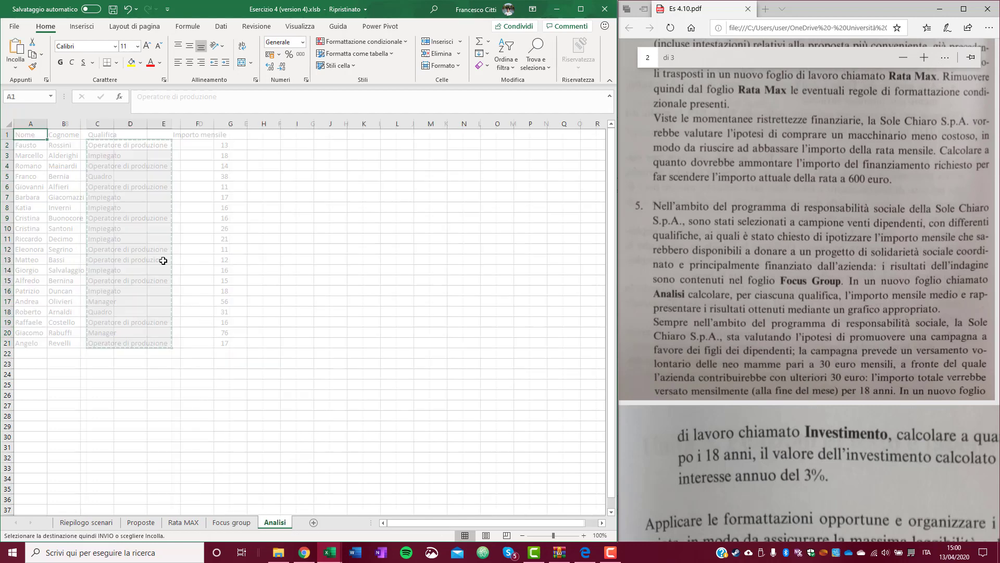
pyautogui.rightClick(39, 145)
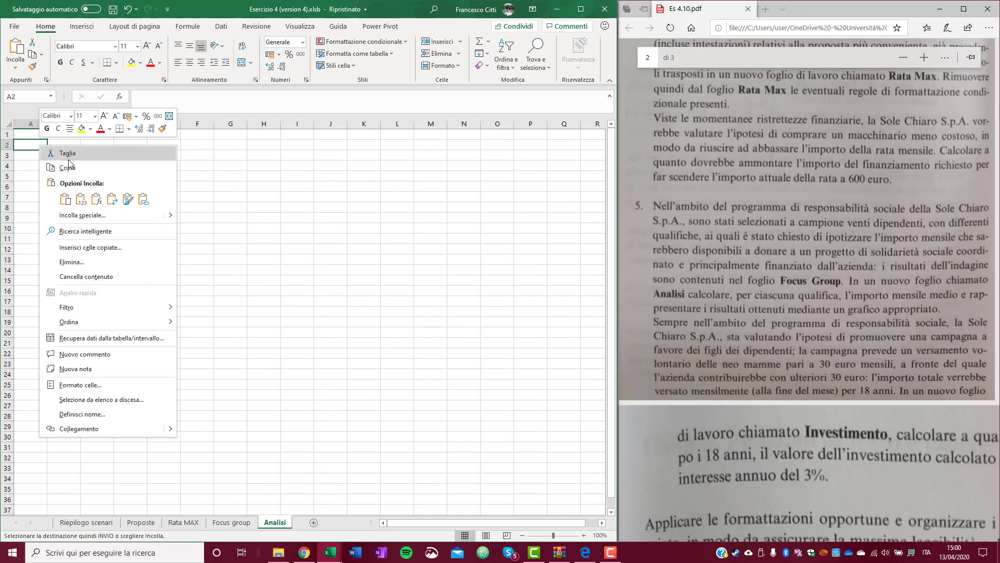
pyautogui.click(81, 198)
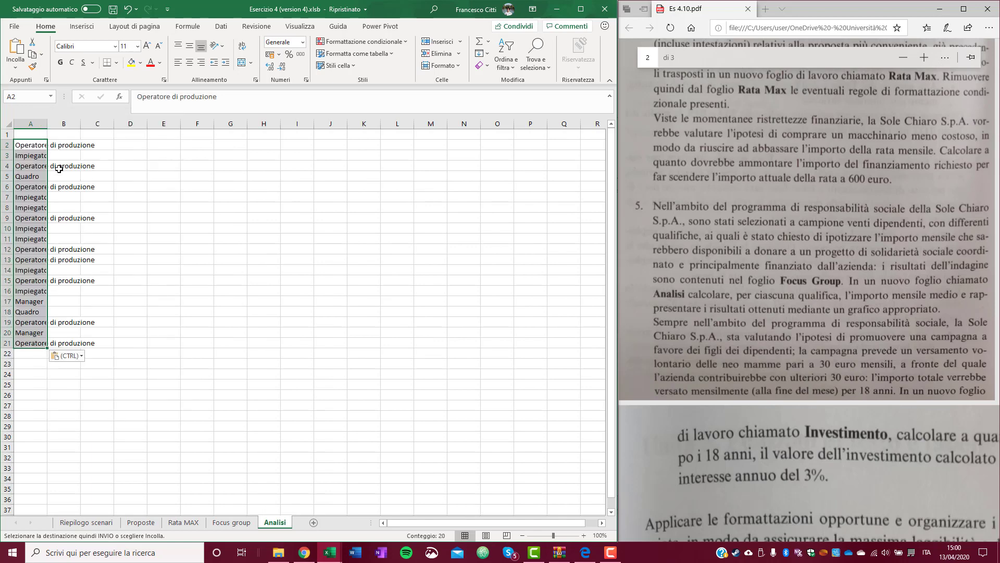
pyautogui.doubleClick(47, 123)
# Remove duplicates from column A to leave the four unique job titles
pyautogui.click(221, 26)
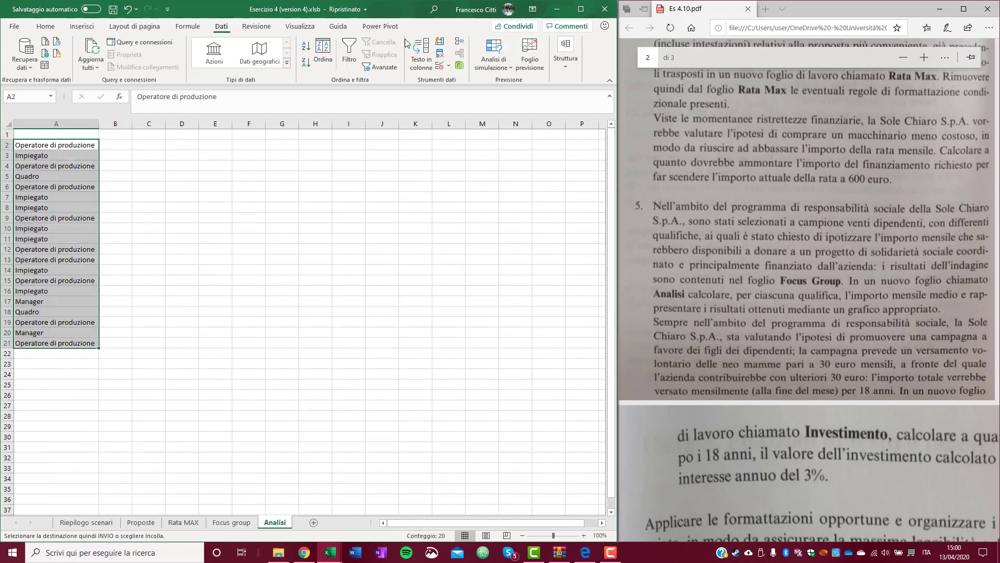
pyautogui.click(440, 54)
pyautogui.click(359, 280)
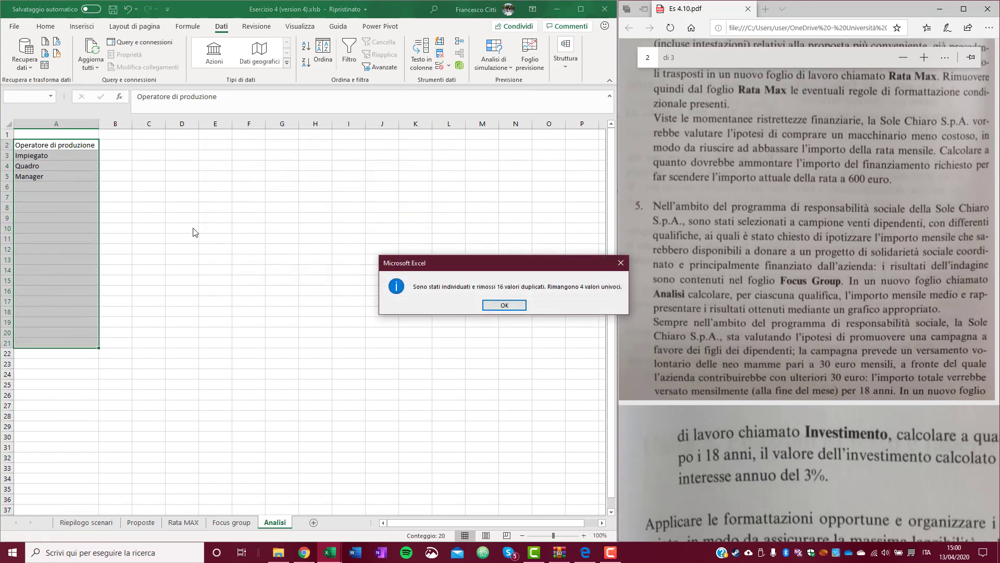
pyautogui.press('Return')
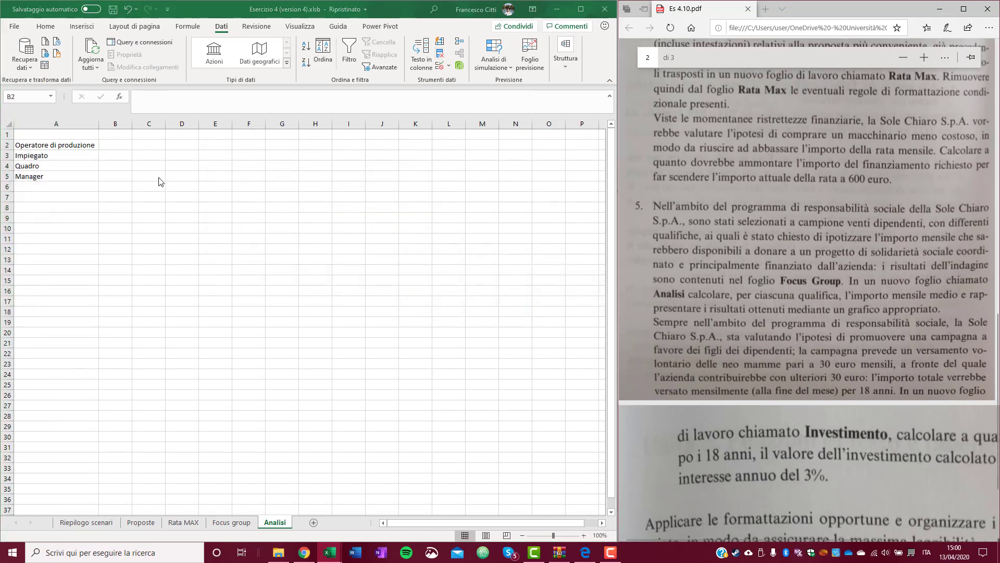
pyautogui.click(118, 146)
# Enter =MEDIA.SE('Focus group'!$C$2:$C$21;Analisi!A2;'Focus group'!$D$2:$D$21) in B2
pyautogui.write('=')
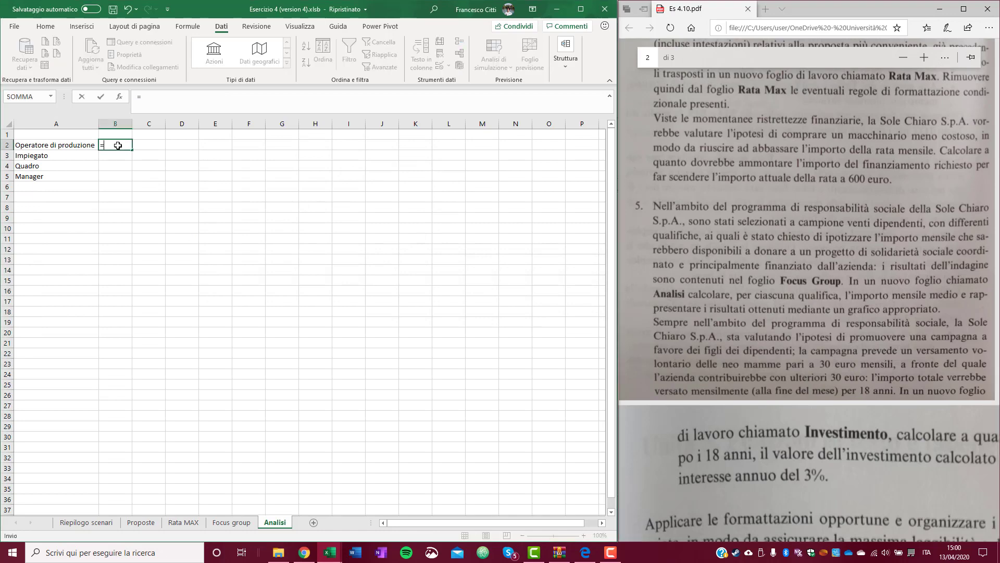
pyautogui.write('media')
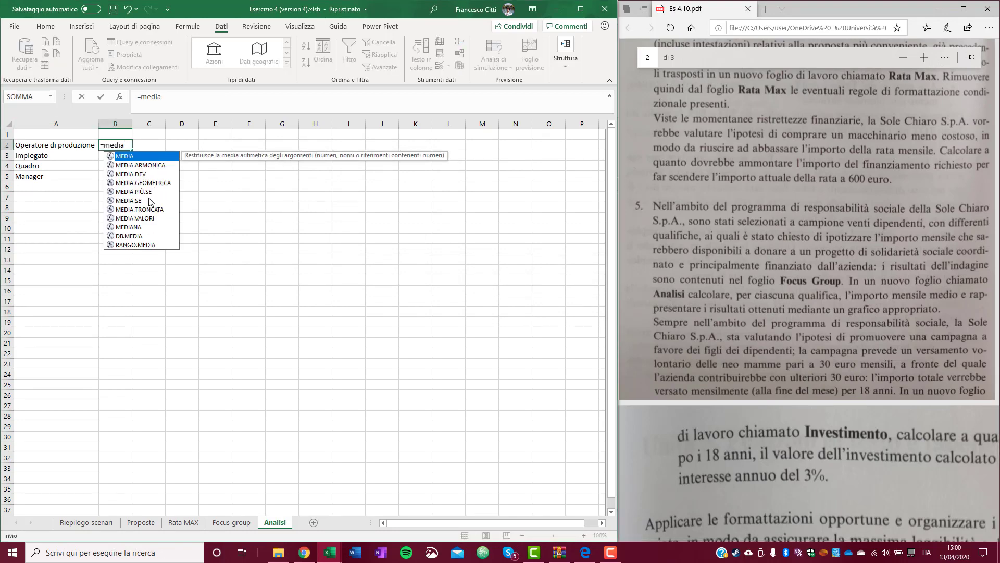
pyautogui.doubleClick(149, 200)
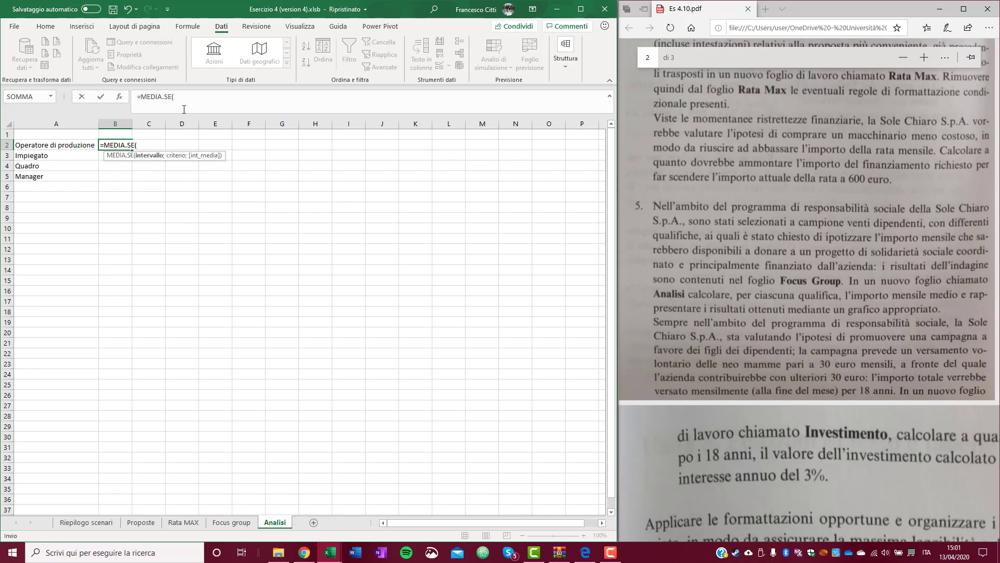
pyautogui.click(235, 524)
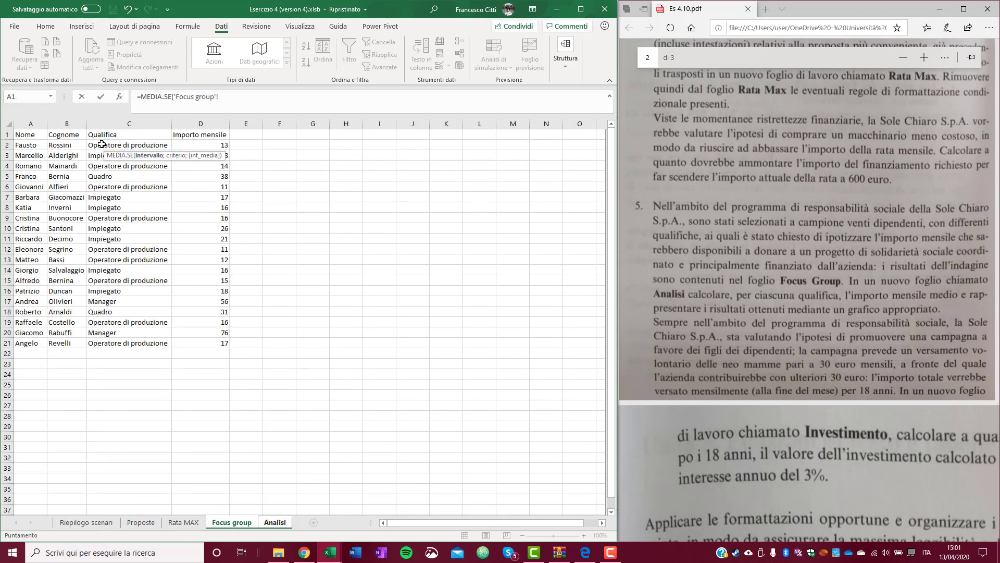
pyautogui.moveTo(109, 144); pyautogui.dragTo(138, 341)
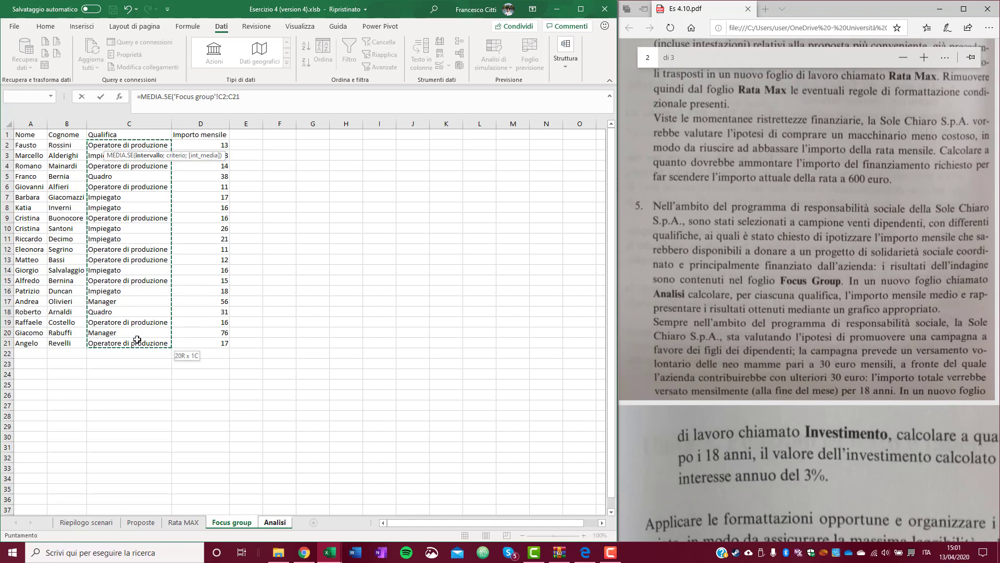
pyautogui.click(269, 98)
pyautogui.press('F4')
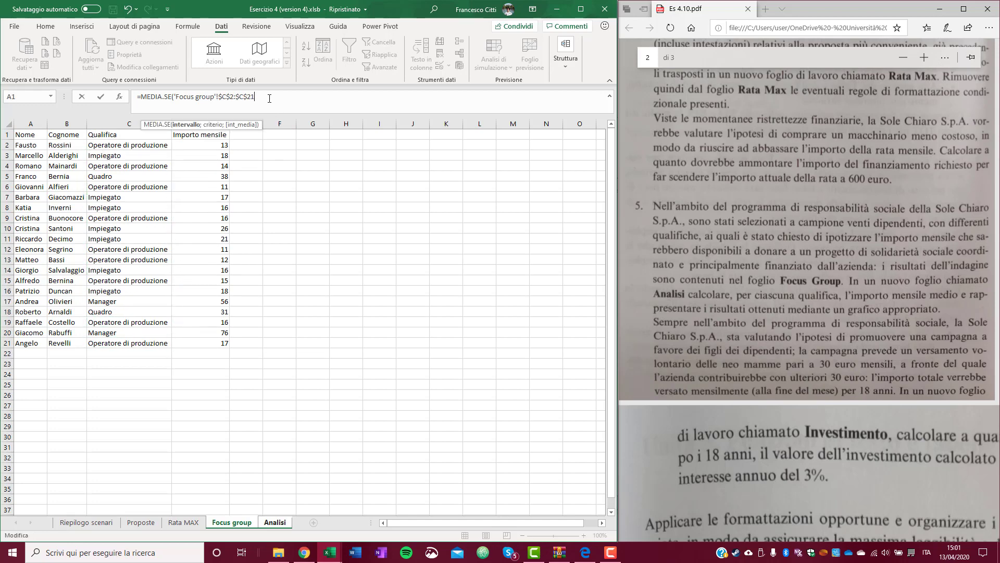
pyautogui.write(';')
pyautogui.click(274, 522)
pyautogui.click(61, 144)
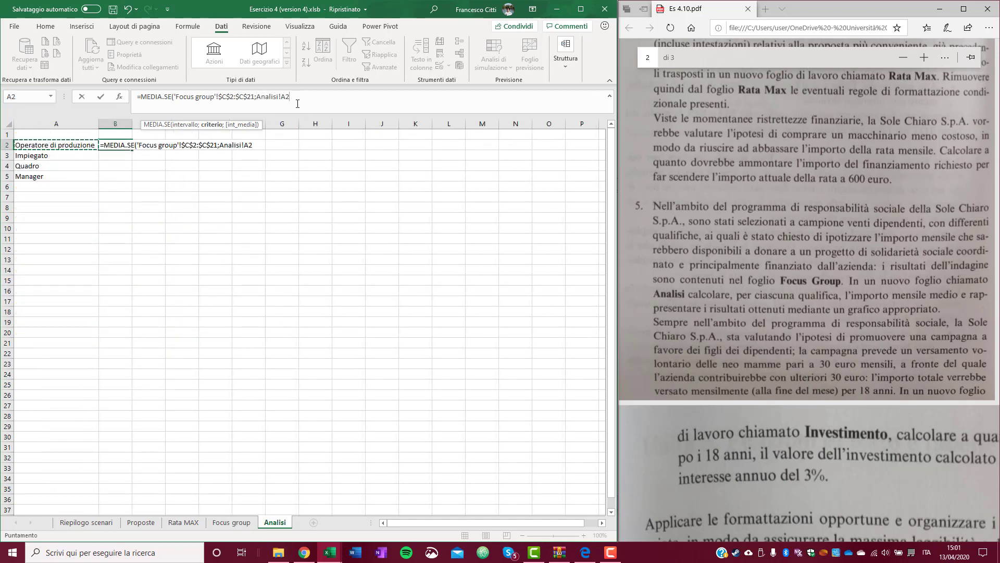
pyautogui.write(';')
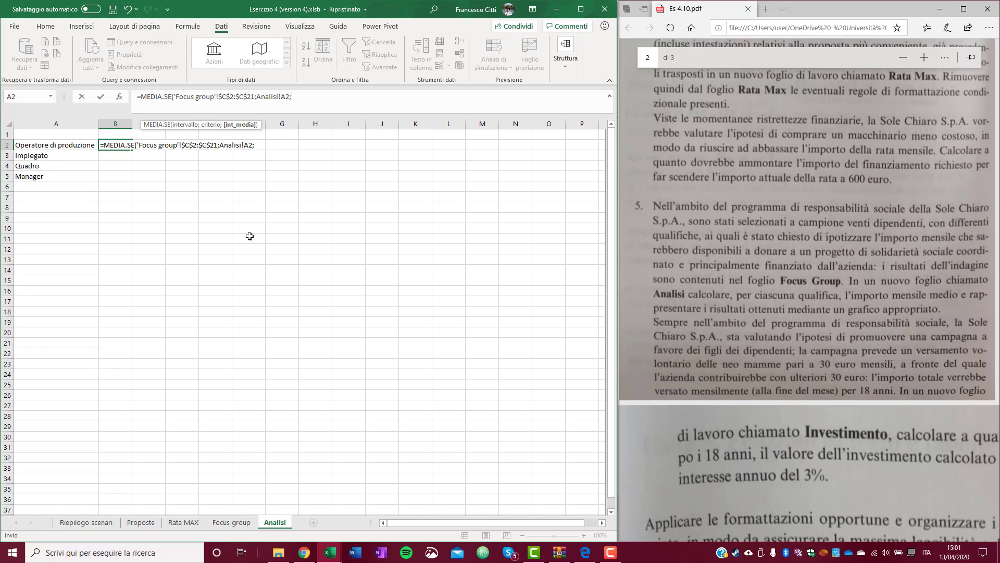
pyautogui.click(230, 523)
pyautogui.moveTo(214, 145); pyautogui.dragTo(212, 341)
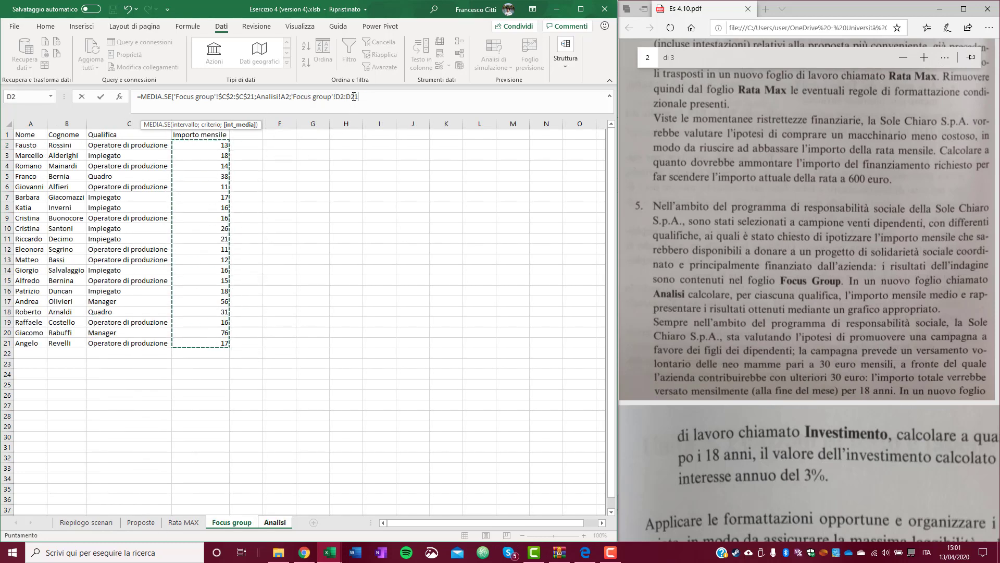
pyautogui.press('F4')
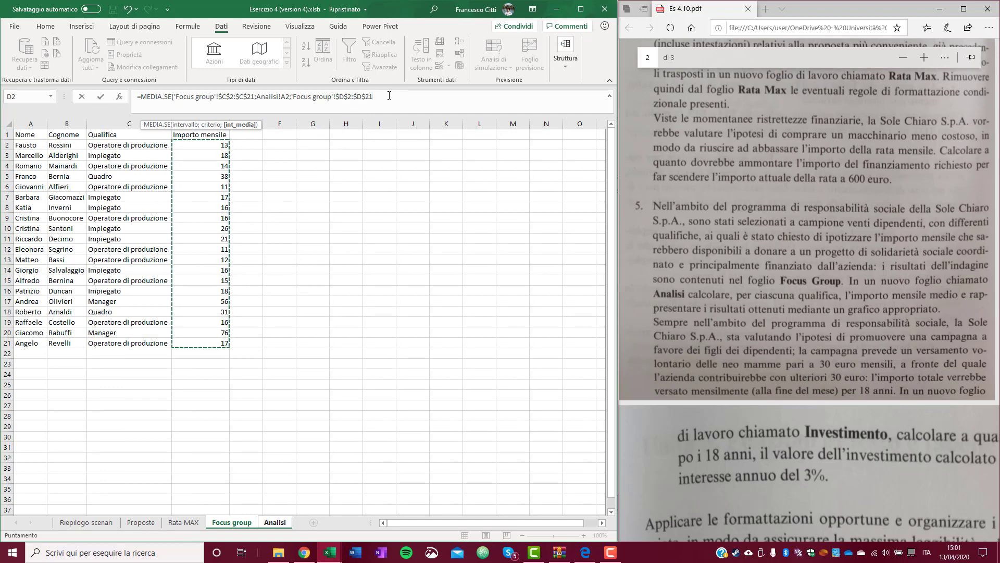
pyautogui.press('Return')
# Format B2 as accounting and fill it down to B5, giving 13,89, 18,86, 34,50 and 66,00
pyautogui.click(110, 146)
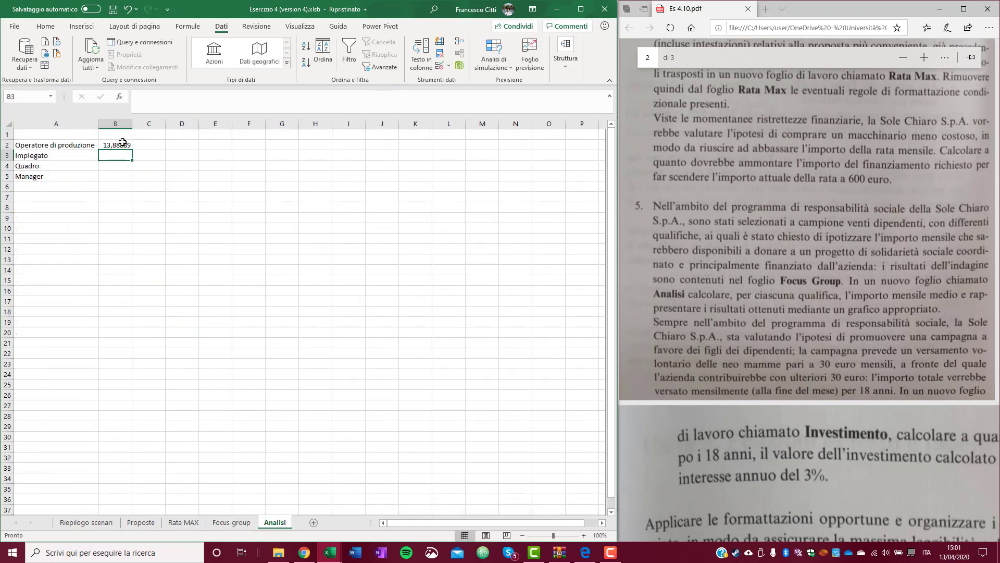
pyautogui.click(45, 26)
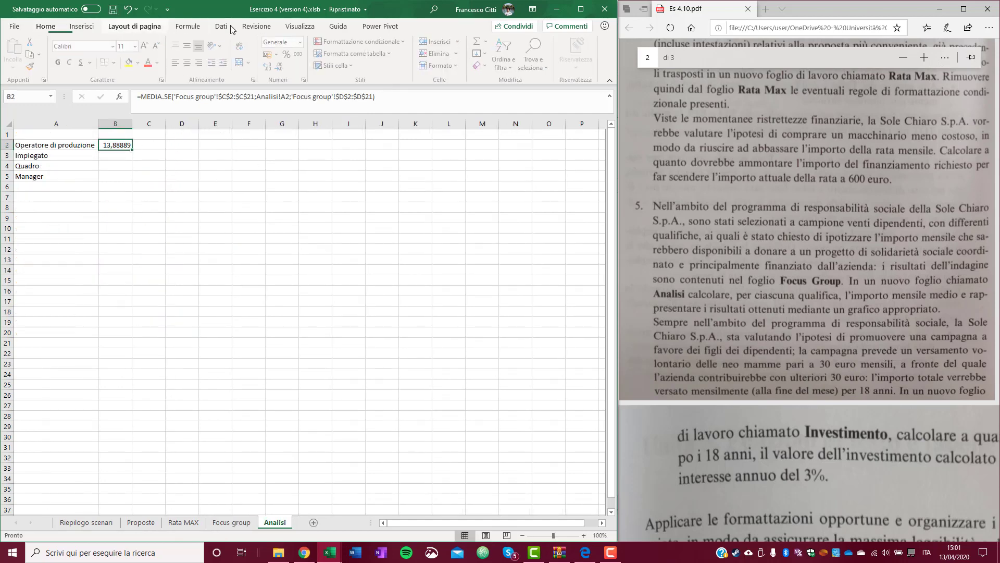
pyautogui.click(300, 55)
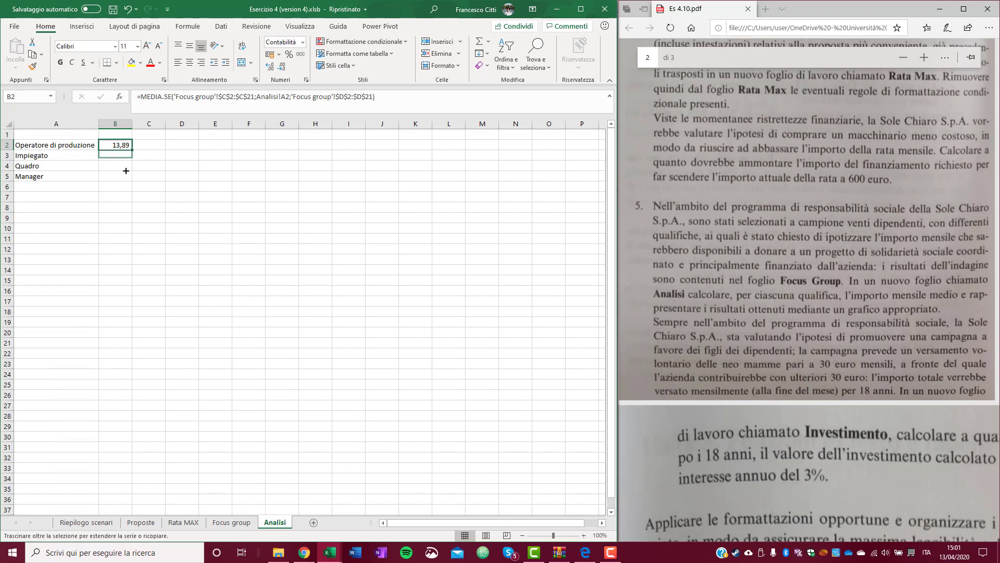
pyautogui.moveTo(133, 150); pyautogui.dragTo(130, 181)
pyautogui.click(169, 158)
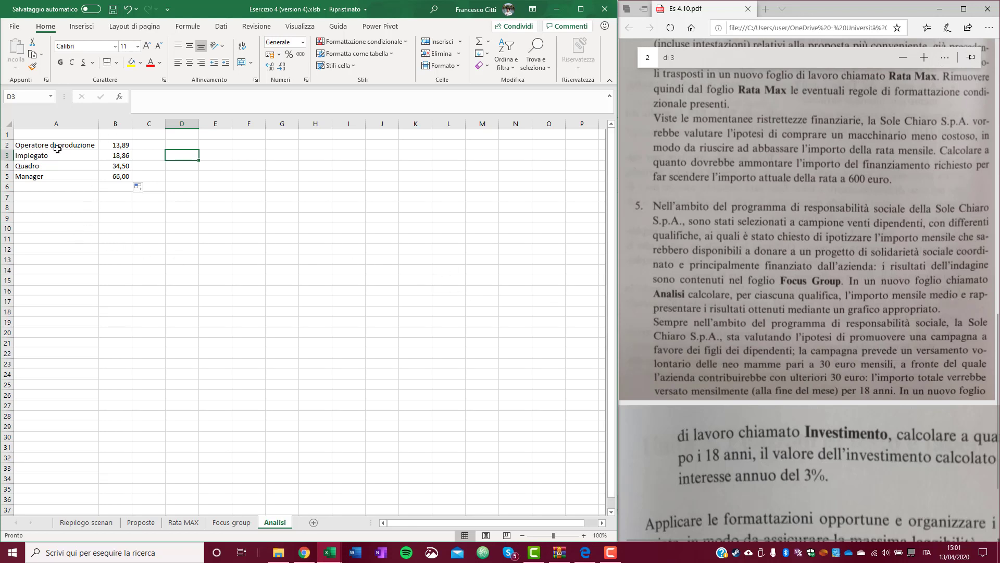
pyautogui.moveTo(57, 149); pyautogui.dragTo(129, 178)
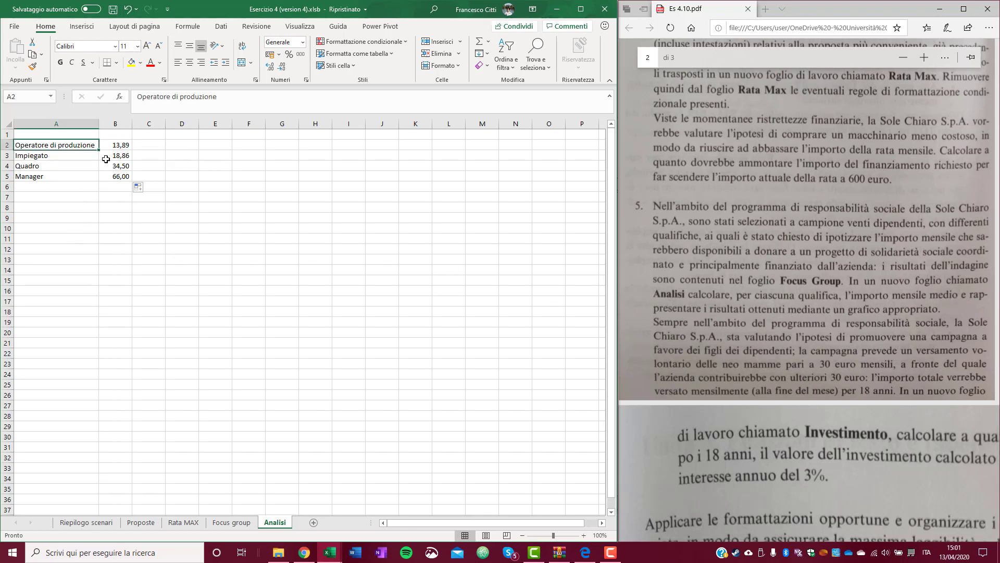
# Insert a clustered column chart of the job-title averages and move it next to the data
pyautogui.click(81, 29)
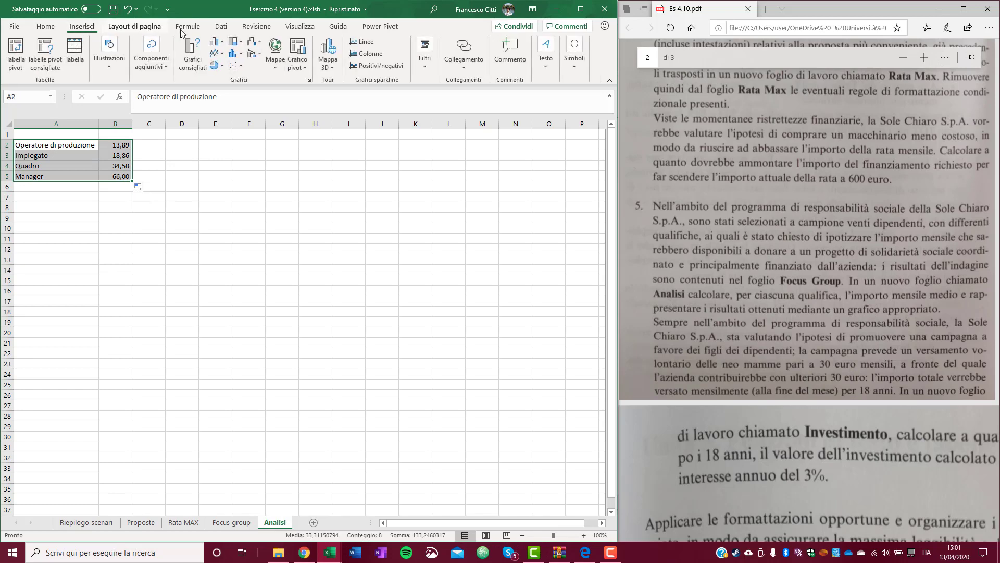
pyautogui.click(221, 46)
pyautogui.click(218, 86)
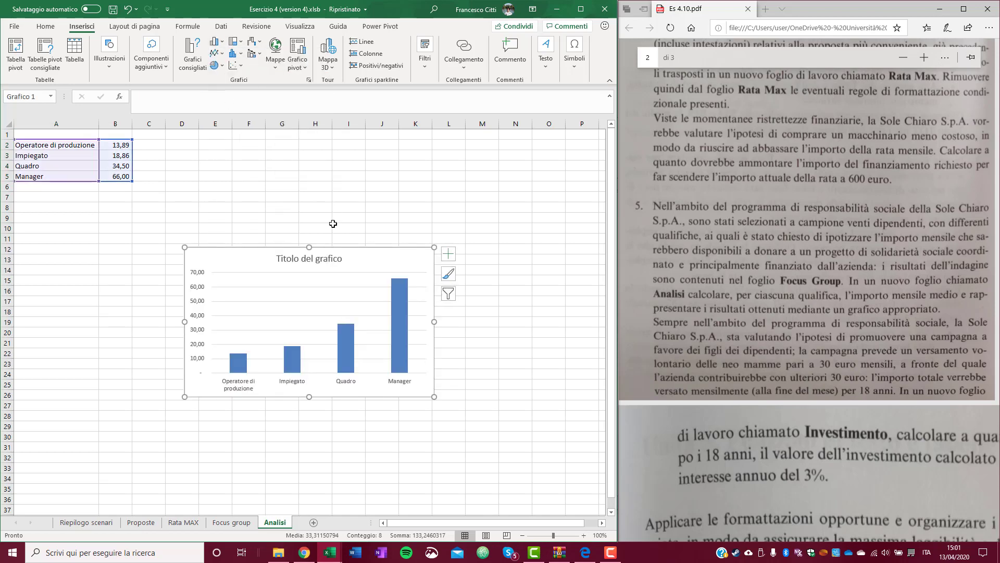
pyautogui.moveTo(373, 260); pyautogui.dragTo(298, 249)
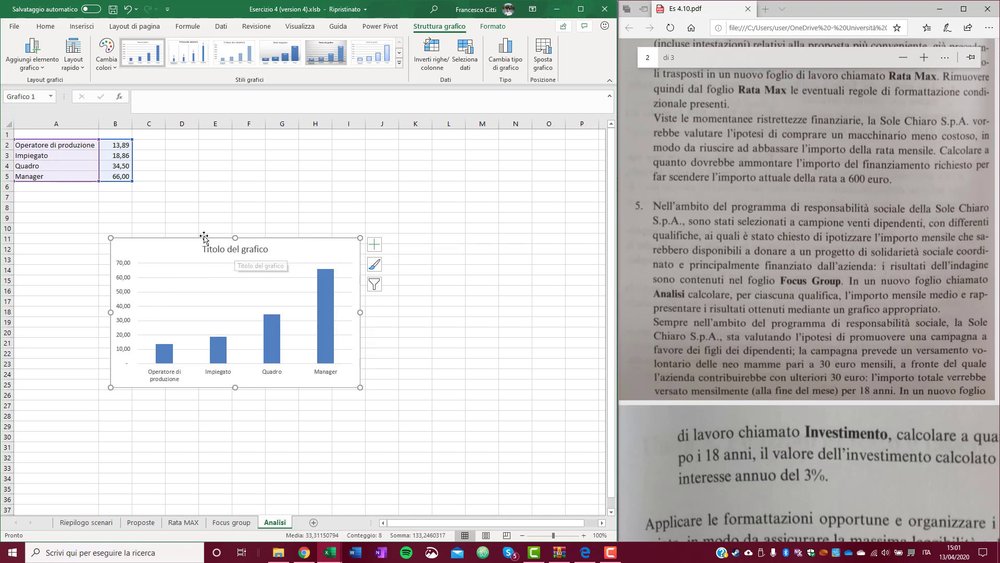
# Format the averages in B2:B5 as euro accounting values
pyautogui.moveTo(115, 145); pyautogui.dragTo(115, 176)
pyautogui.click(300, 54)
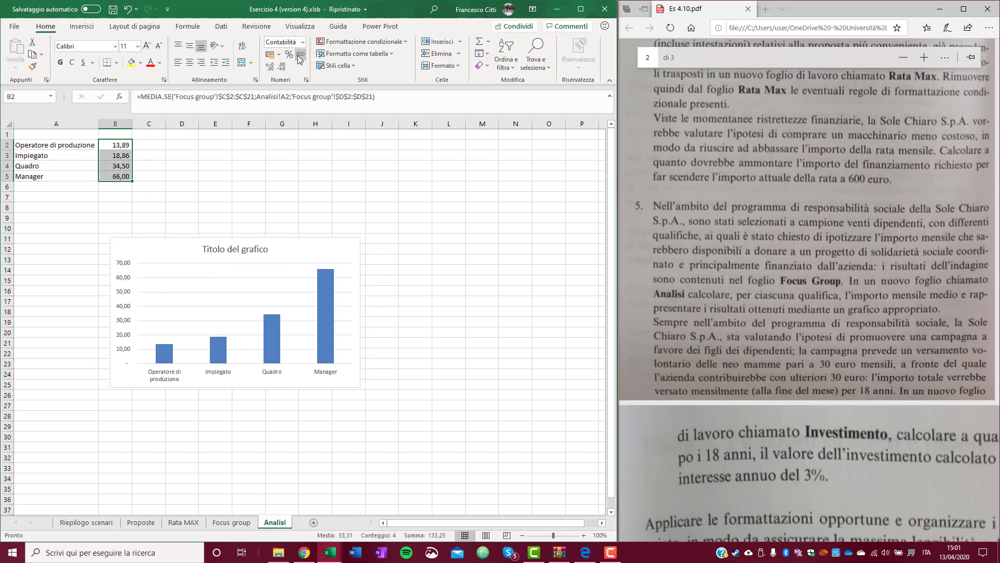
pyautogui.click(270, 54)
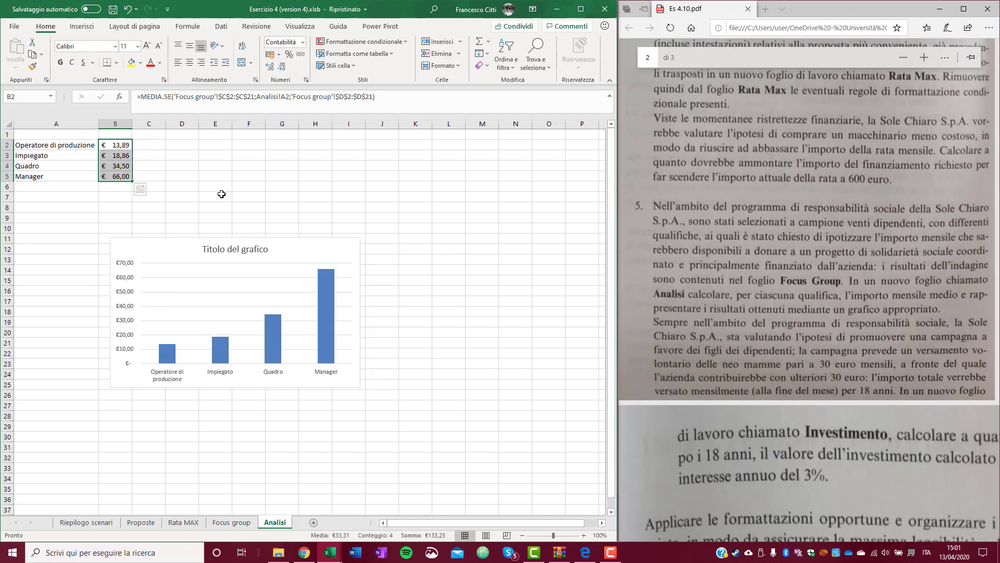
# Replace the chart title with 'Importo mensile medio' and close the Format pane
pyautogui.click(186, 245)
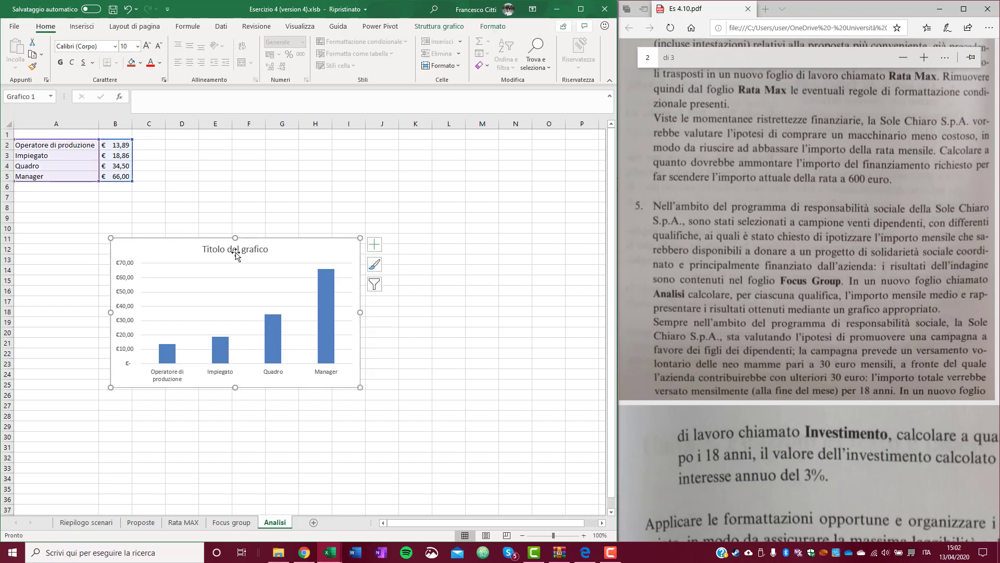
pyautogui.click(237, 252)
pyautogui.doubleClick(237, 251)
pyautogui.doubleClick(238, 250)
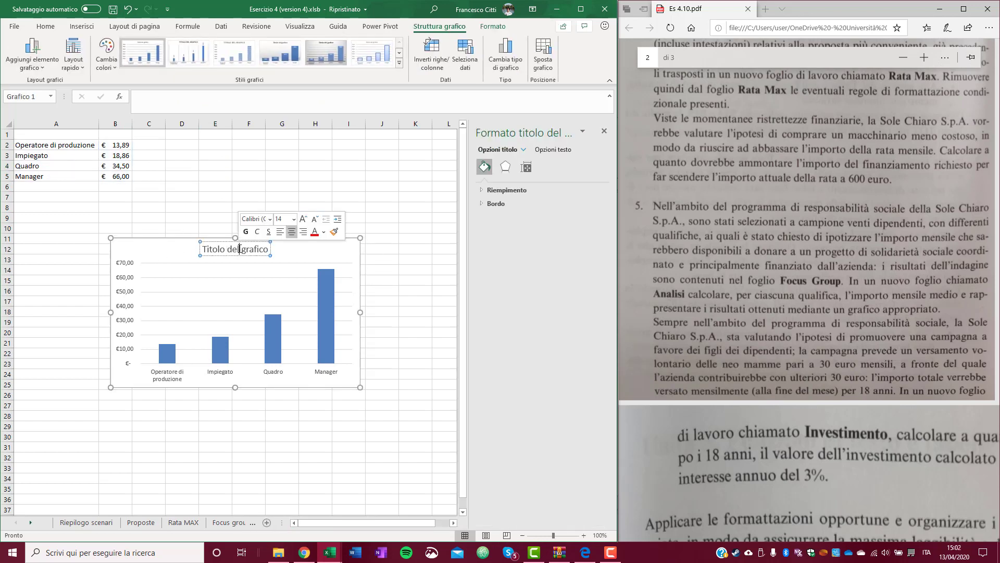
pyautogui.click(259, 250)
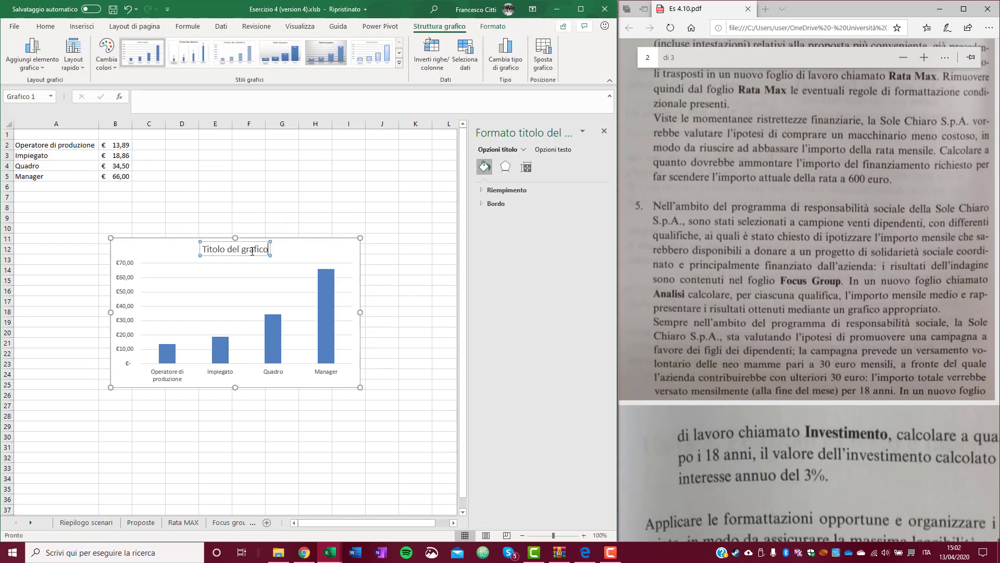
pyautogui.tripleClick(252, 252)
pyautogui.write('Impos')
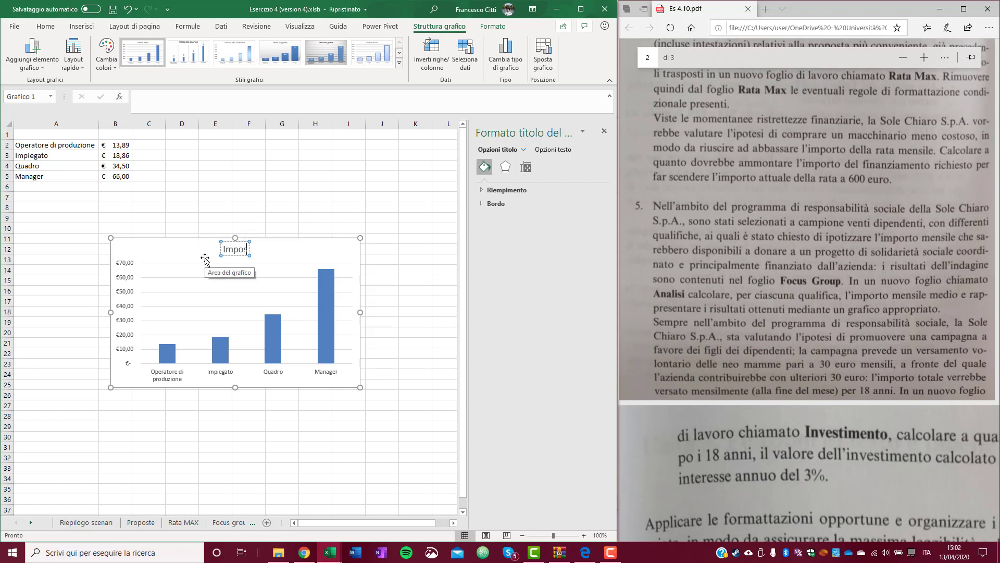
pyautogui.write('to')
pyautogui.press('BackSpace')
pyautogui.press('BackSpace')
pyautogui.press('BackSpace')
pyautogui.write('rto mens')
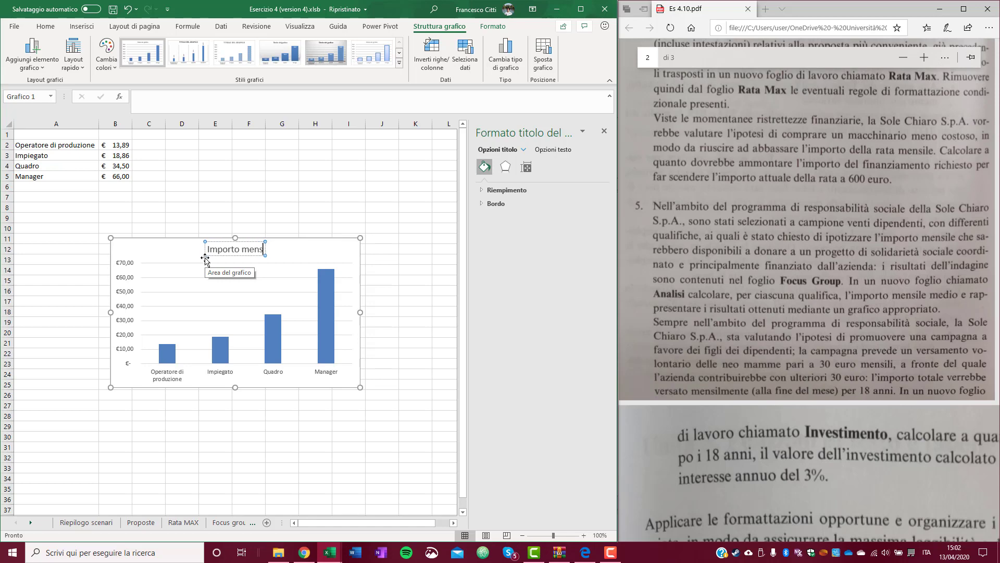
pyautogui.write('ile medio')
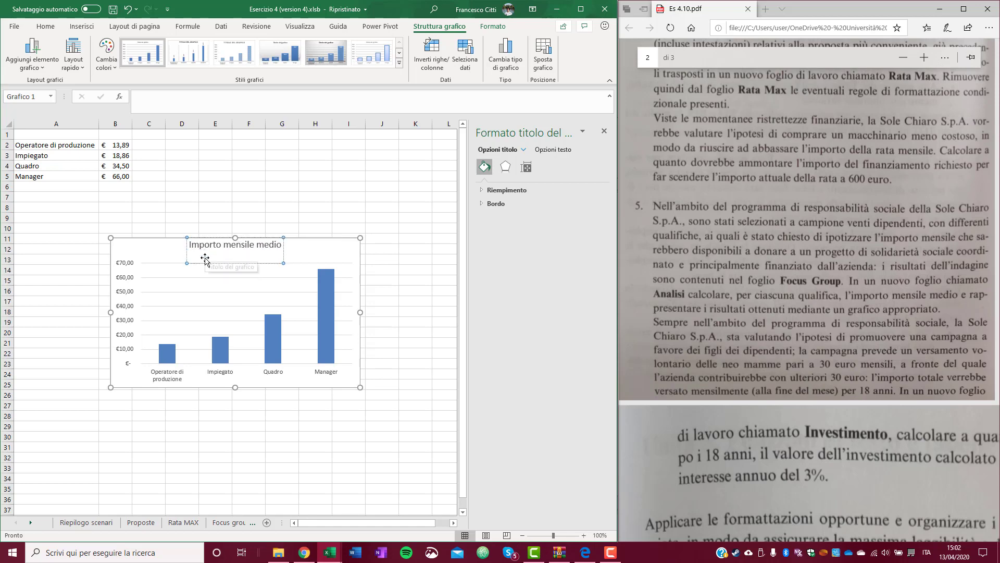
pyautogui.click(301, 212)
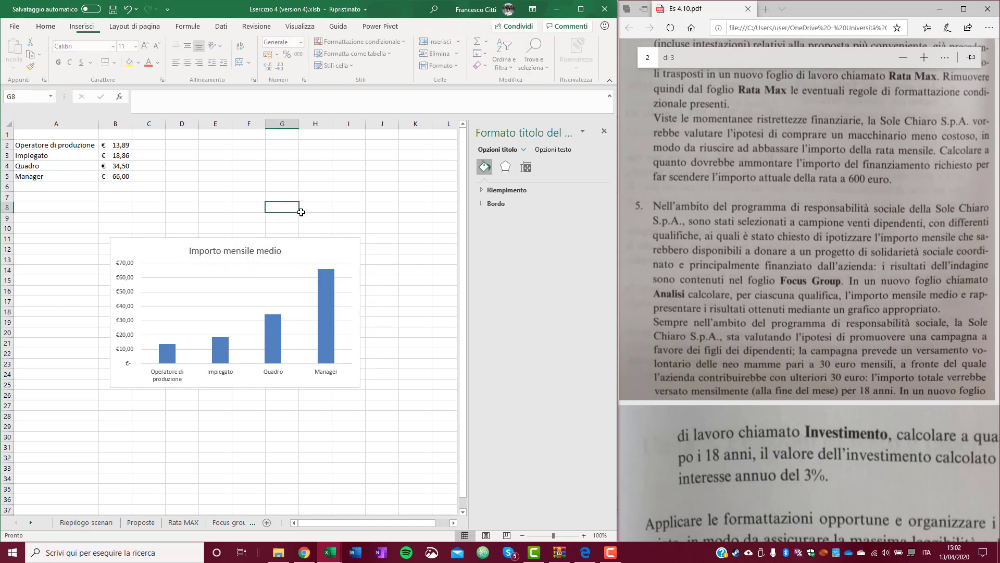
pyautogui.click(604, 131)
pyautogui.click(850, 259)
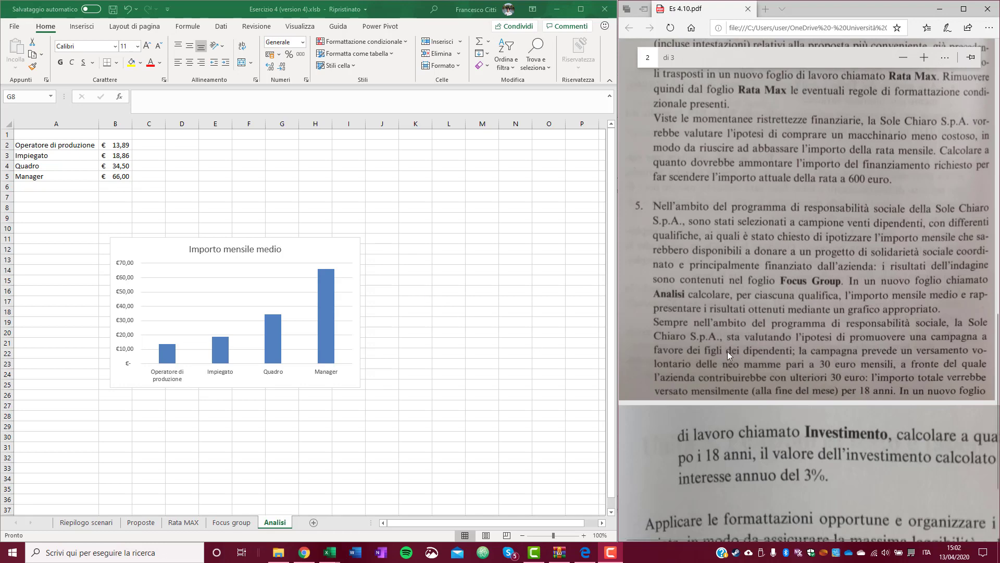
pyautogui.click(766, 324)
pyautogui.keyDown('ctrl'); pyautogui.scroll(-1, 857, 333); pyautogui.keyUp('ctrl')
pyautogui.keyDown('ctrl'); pyautogui.scroll(-1, 857, 332); pyautogui.keyUp('ctrl')
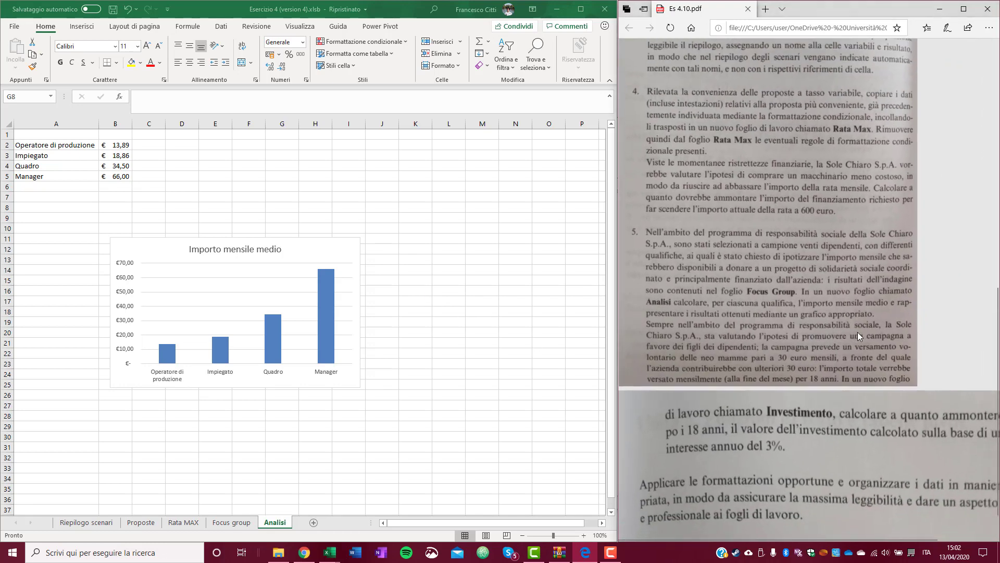
pyautogui.keyDown('ctrl'); pyautogui.scroll(-1, 858, 333); pyautogui.keyUp('ctrl')
pyautogui.keyDown('ctrl'); pyautogui.scroll(-1, 857, 332); pyautogui.keyUp('ctrl')
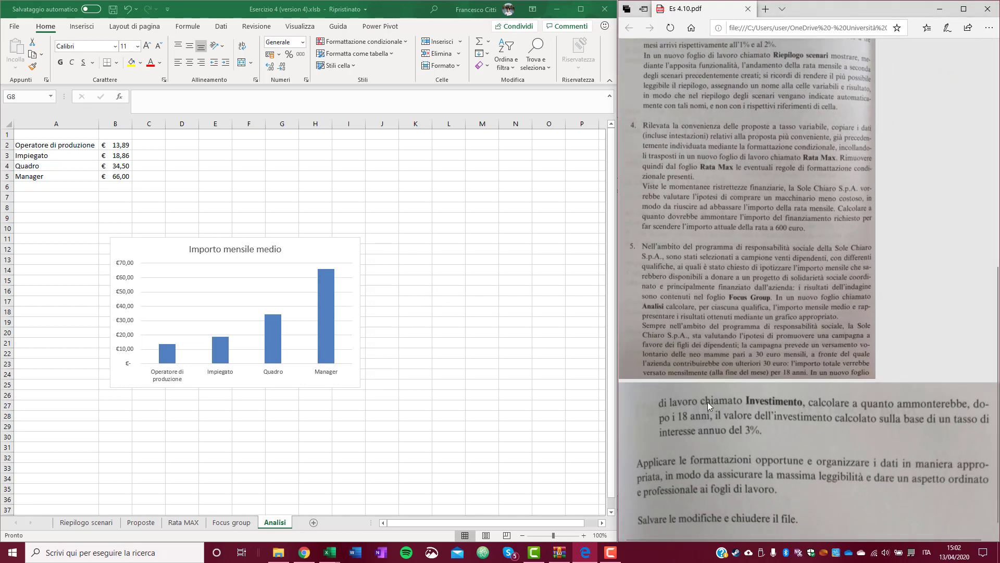
pyautogui.scroll(-1, 774, 408)
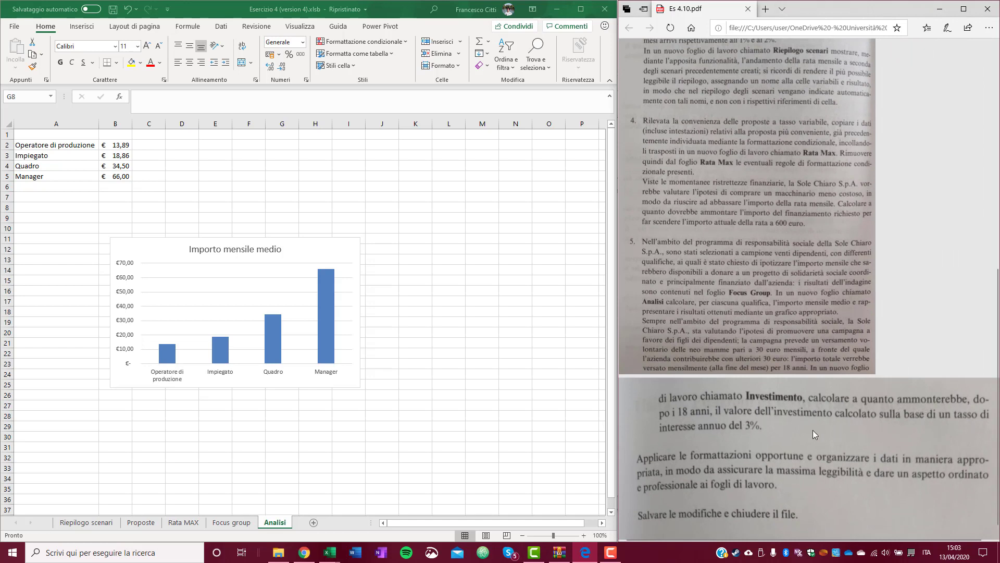
# Add a new sheet after Analisi named Investimento
pyautogui.click(313, 522)
pyautogui.doubleClick(313, 521)
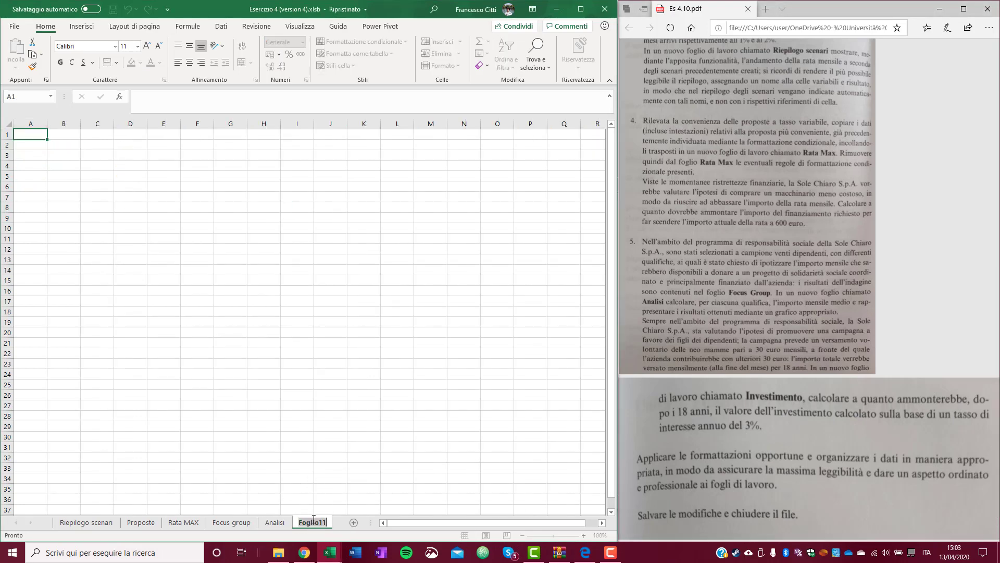
pyautogui.write('Investimento')
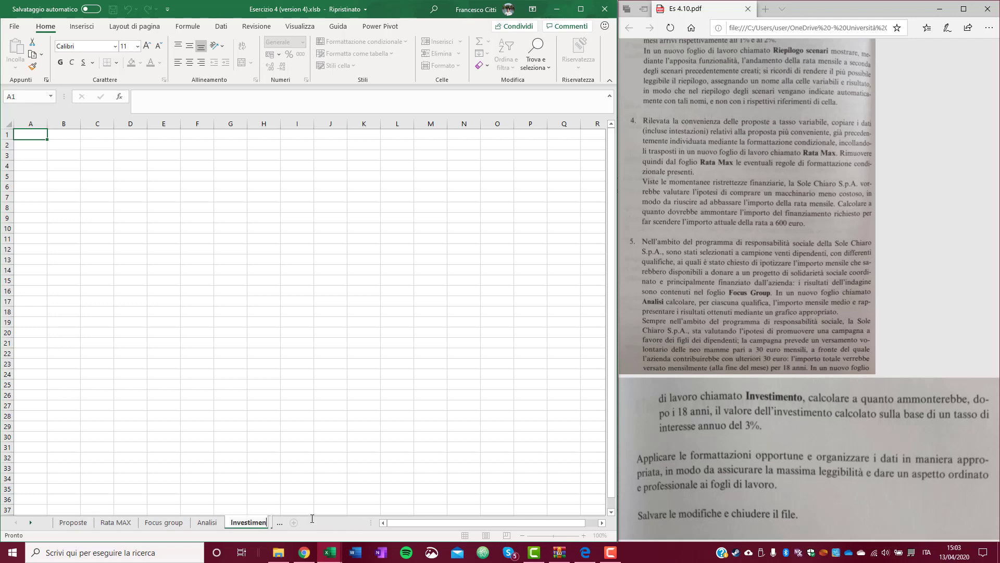
pyautogui.press('Return')
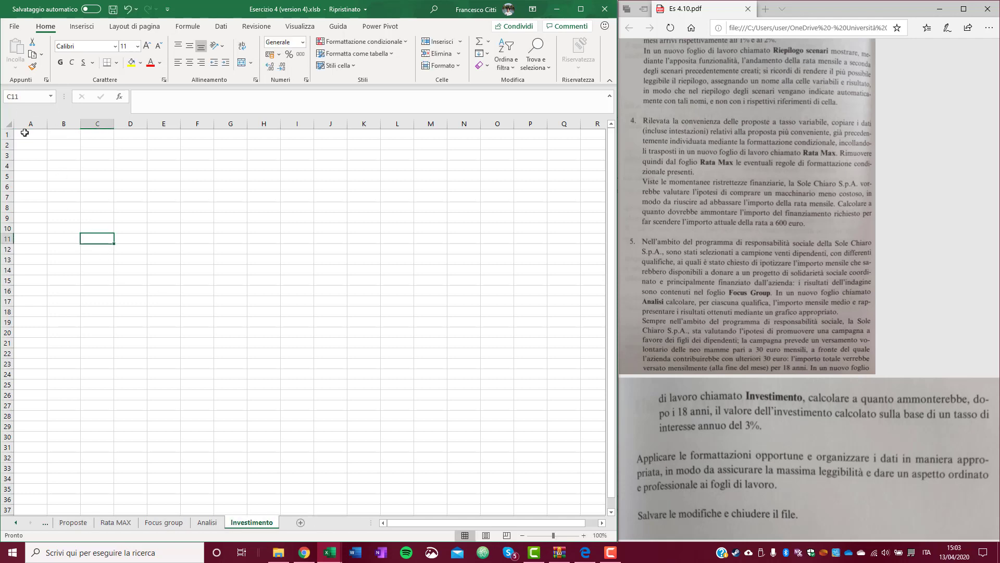
# Enter the Tasso label in A1 and a 3% rate in B1, formatted as percentage
pyautogui.write('Tas')
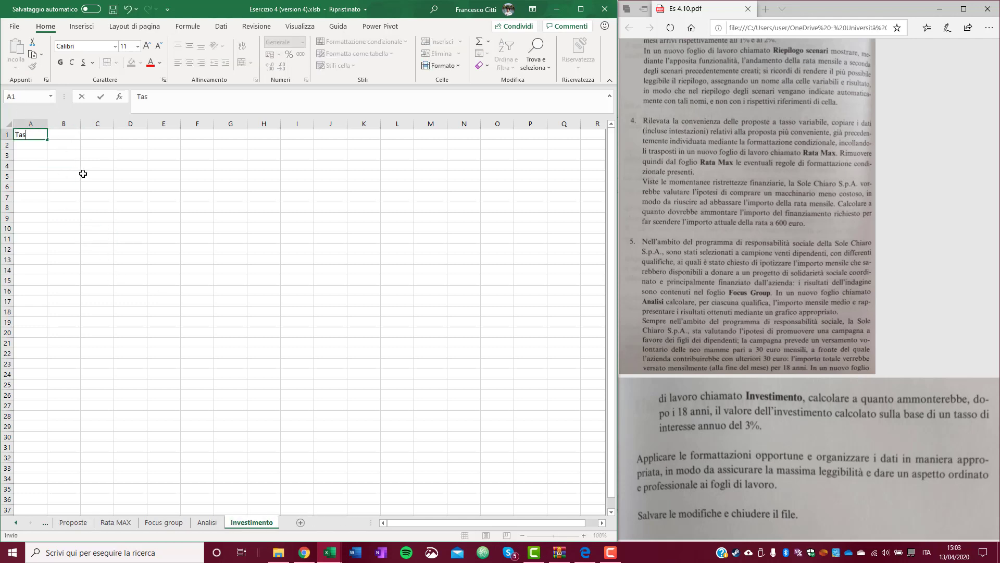
pyautogui.write('so interesse annuo')
pyautogui.click(67, 146)
pyautogui.doubleClick(48, 123)
pyautogui.click(101, 135)
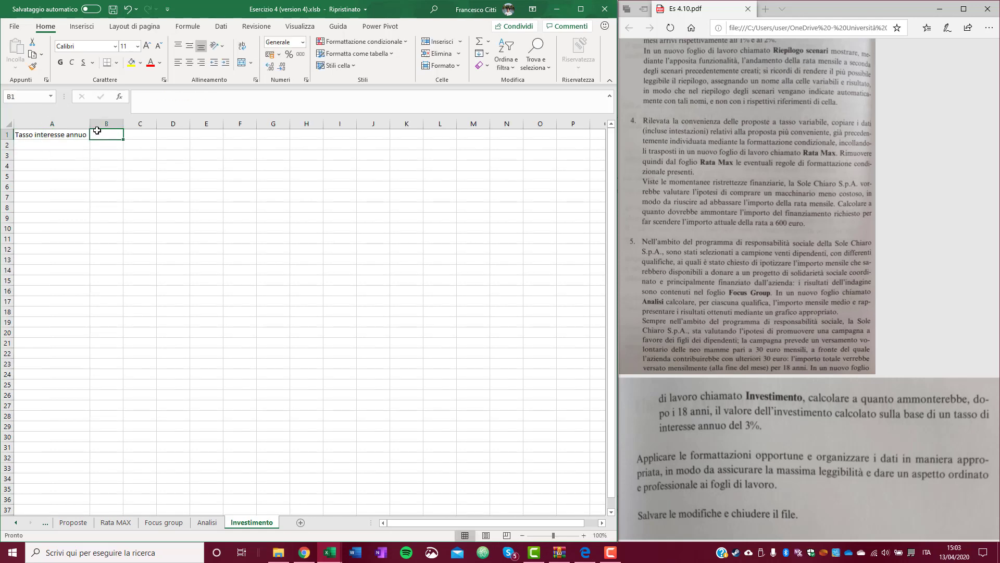
pyautogui.write('3')
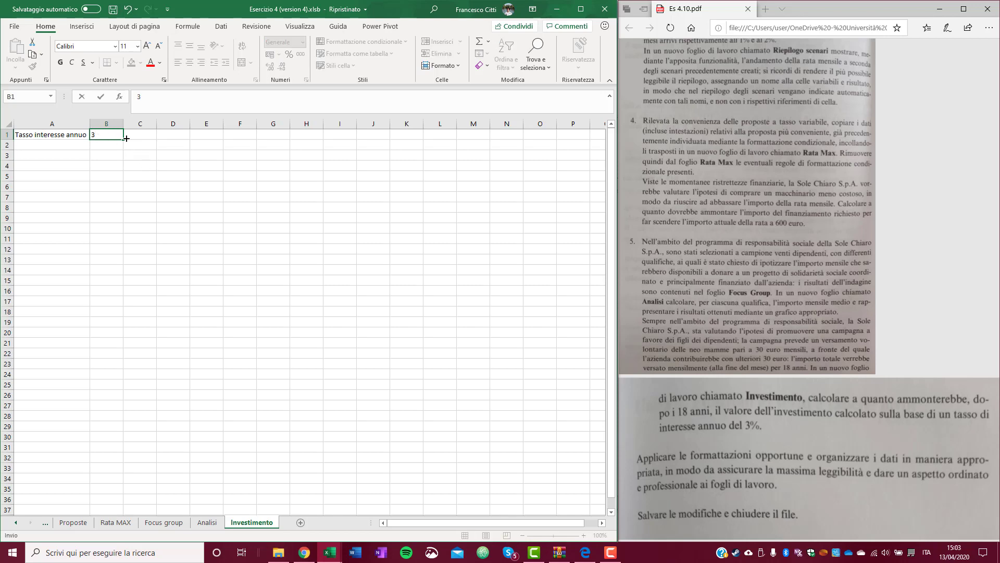
pyautogui.write(',03')
pyautogui.click(127, 167)
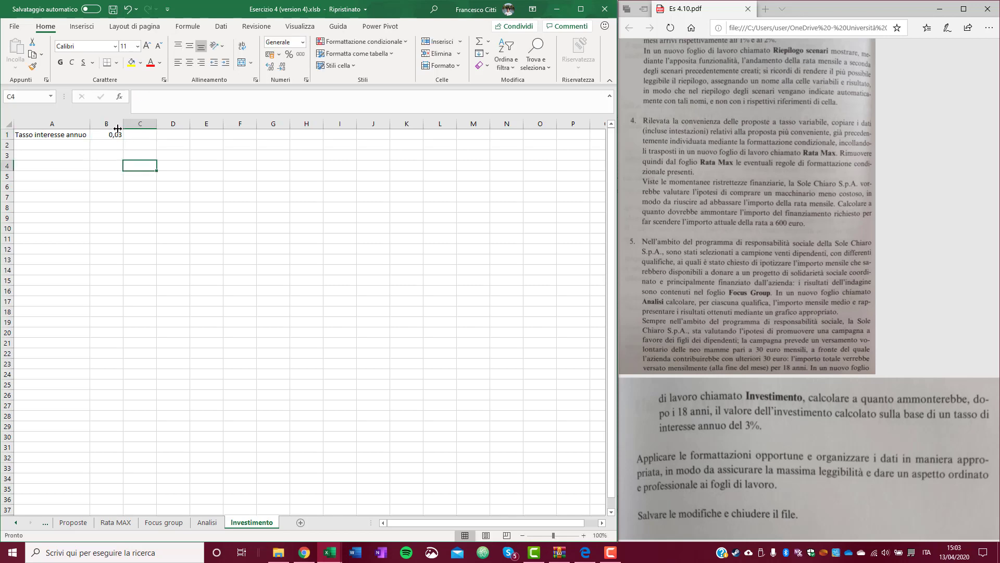
pyautogui.click(106, 134)
pyautogui.hotkey('ctrl', 'shift', '5')
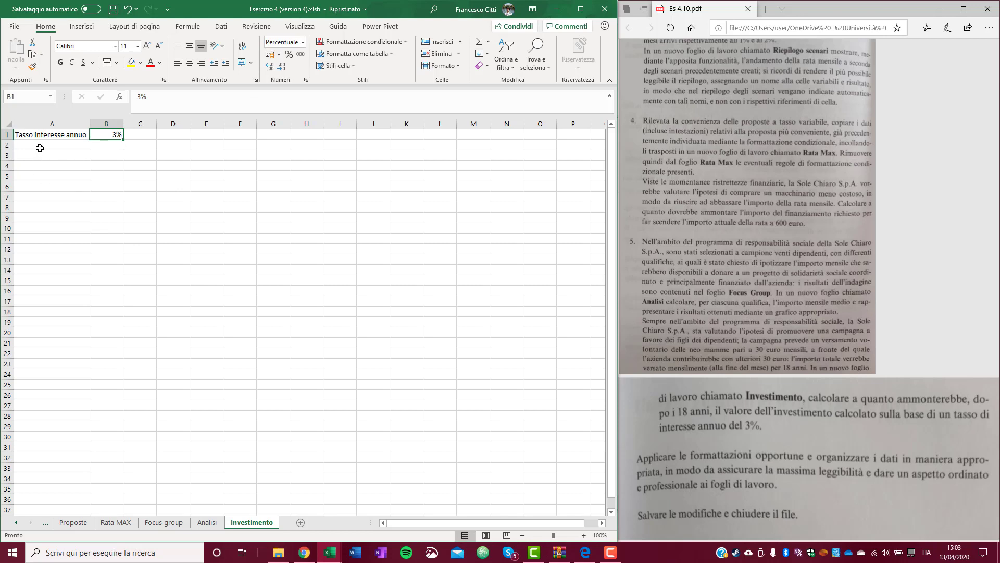
# Add the Durata anni label in A2 with 18 years in B2
pyautogui.click(51, 144)
pyautogui.write('Durata anni')
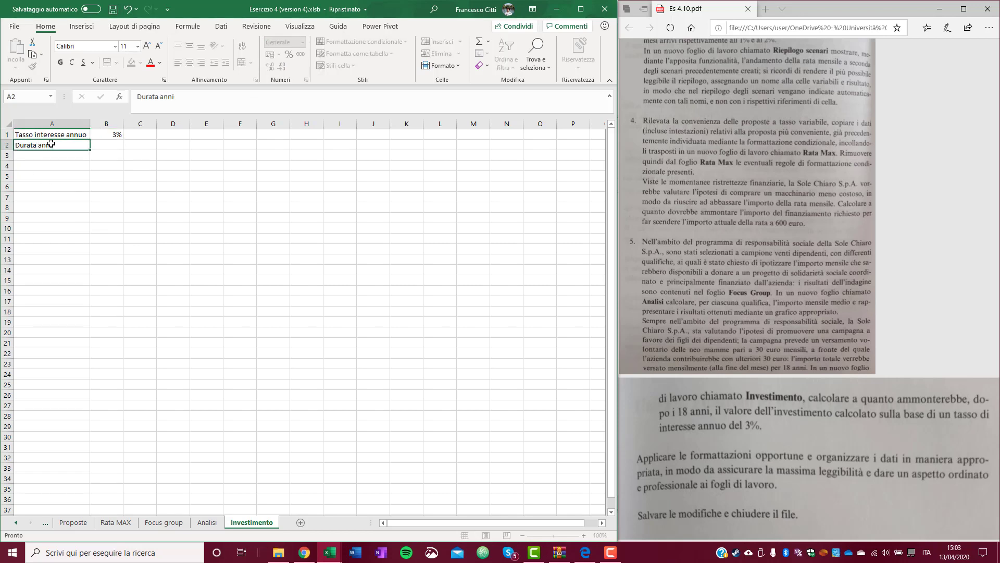
pyautogui.press('Right')
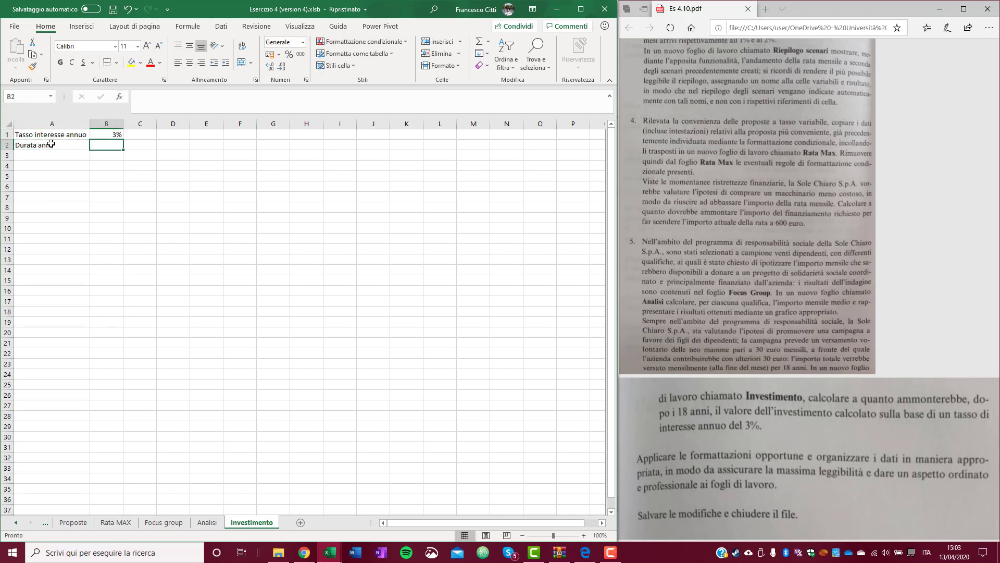
pyautogui.write('18')
pyautogui.press('Return')
# Add Contributo mensile lavoratore in A3 with € -30,00 in B3 in euro accounting format
pyautogui.press('Left')
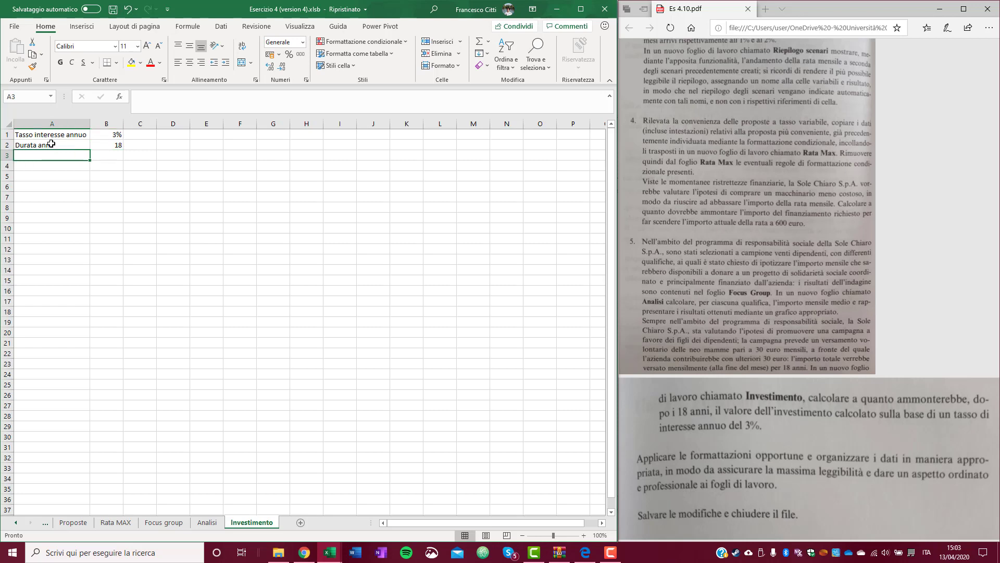
pyautogui.write('Contribut')
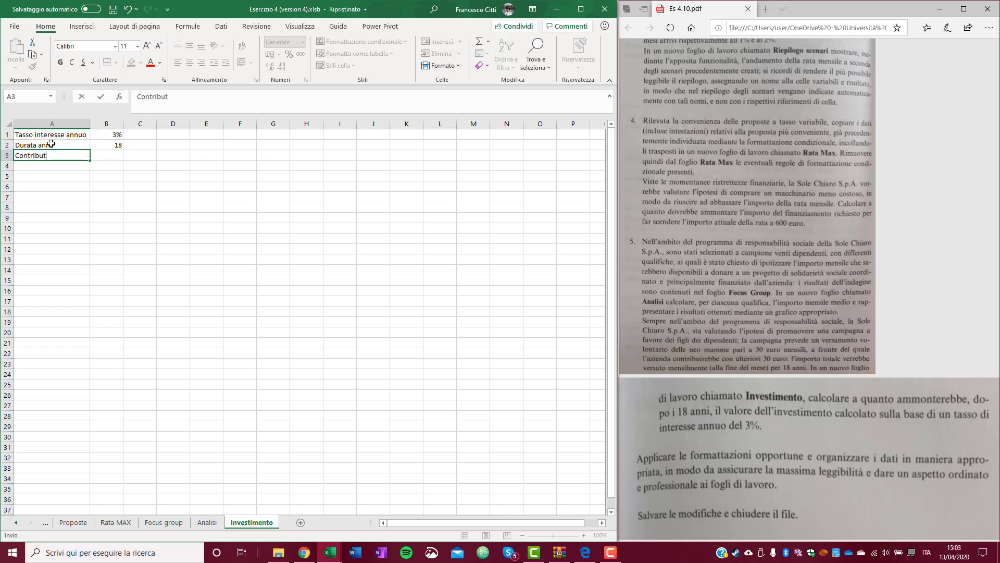
pyautogui.write('o mensi')
pyautogui.write('le lavoratore')
pyautogui.press('Return')
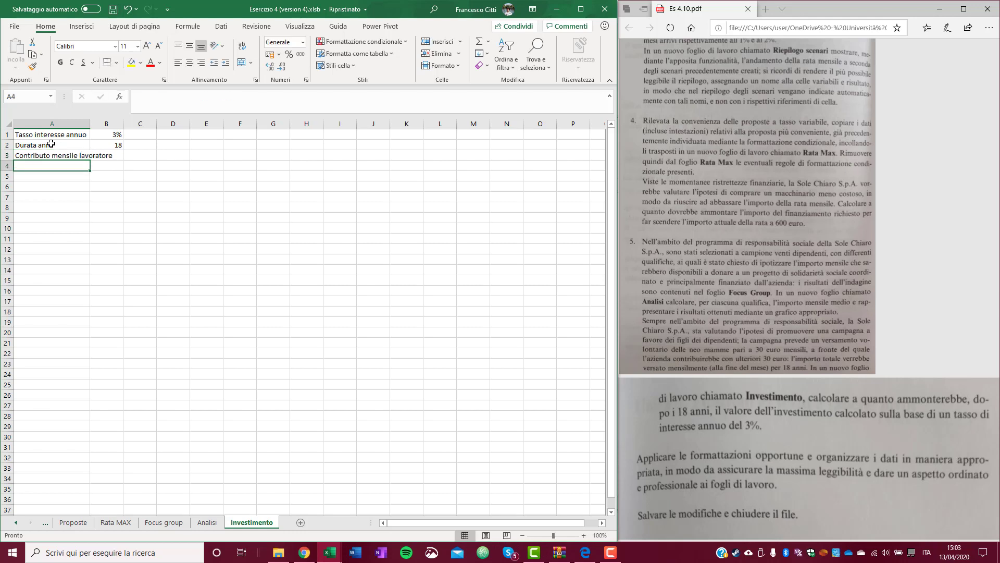
pyautogui.doubleClick(89, 121)
pyautogui.click(141, 155)
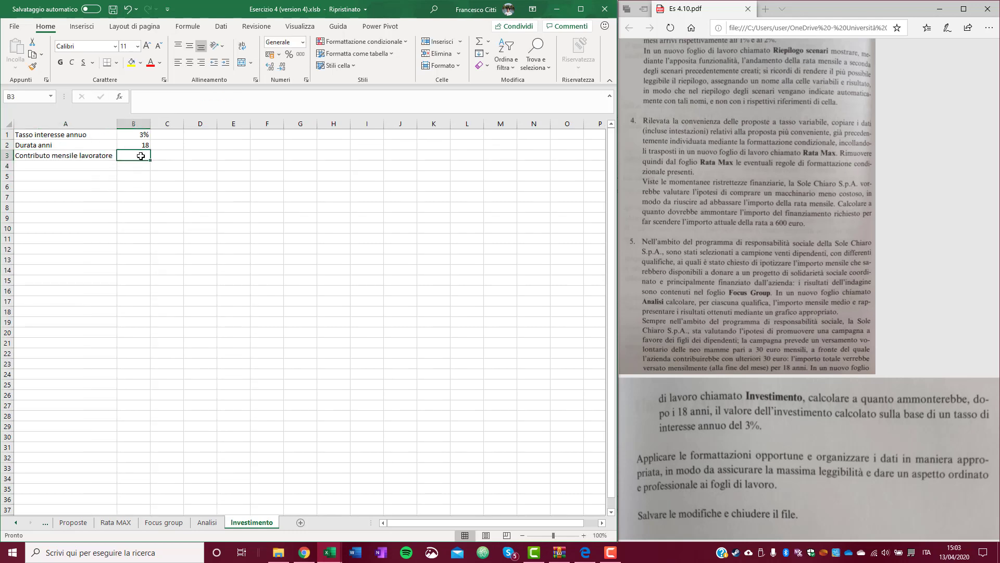
pyautogui.write('-307')
pyautogui.press('BackSpace')
pyautogui.press('Return')
pyautogui.click(140, 156)
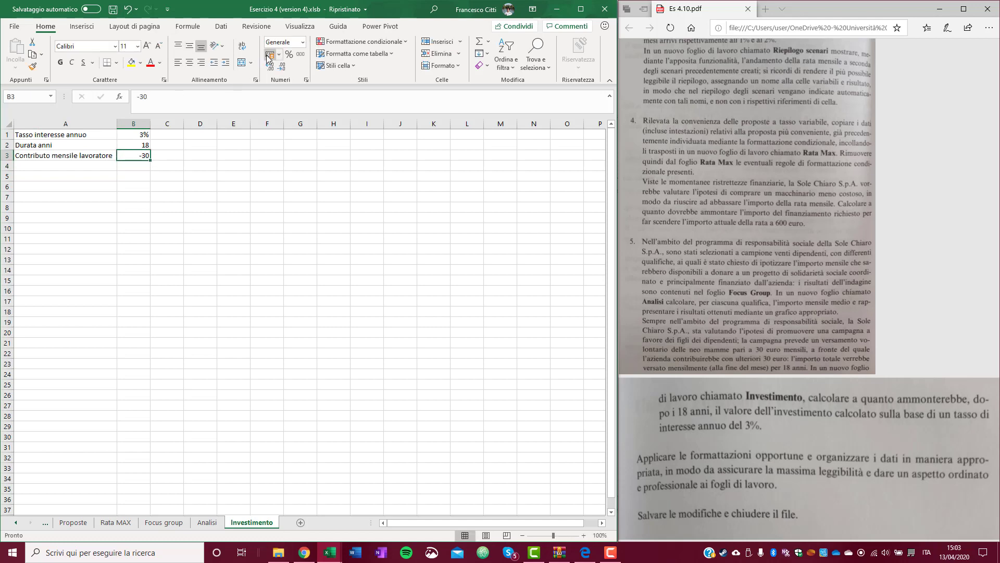
pyautogui.click(270, 54)
pyautogui.click(132, 165)
# Add Contributo mensile azienda with -30 in B4, copying B3's euro format via Format Painter
pyautogui.press('Left')
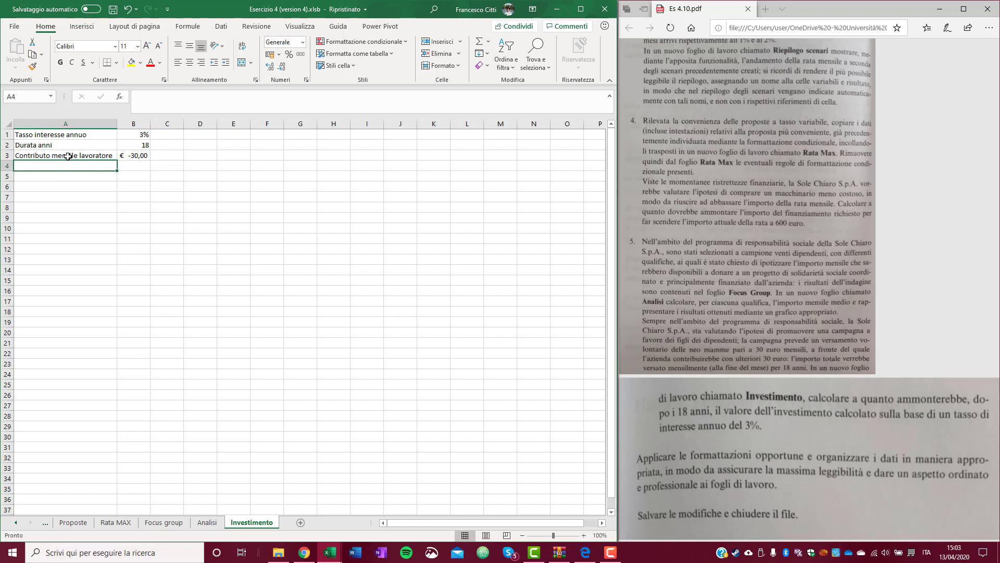
pyautogui.write('Contributo me')
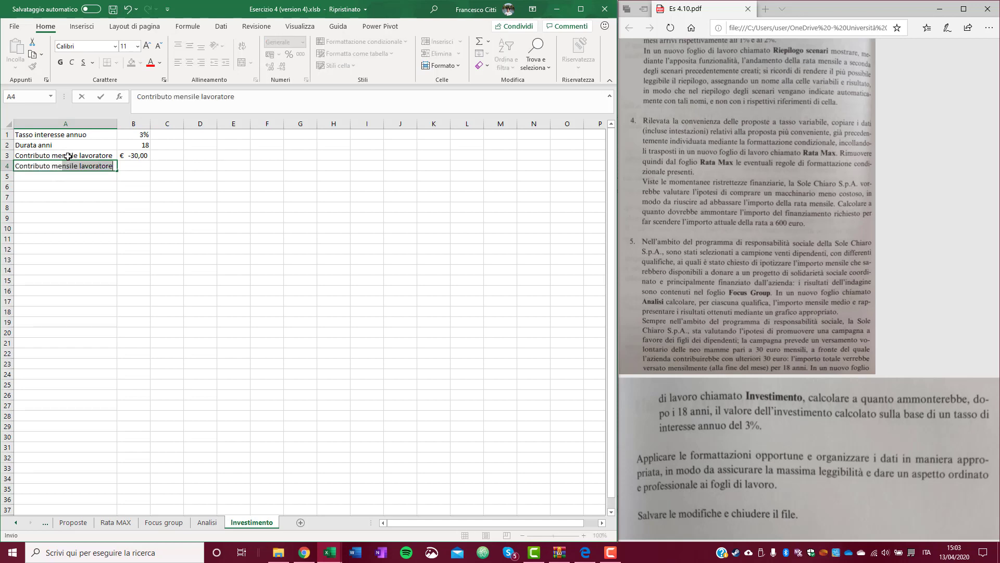
pyautogui.write('azien')
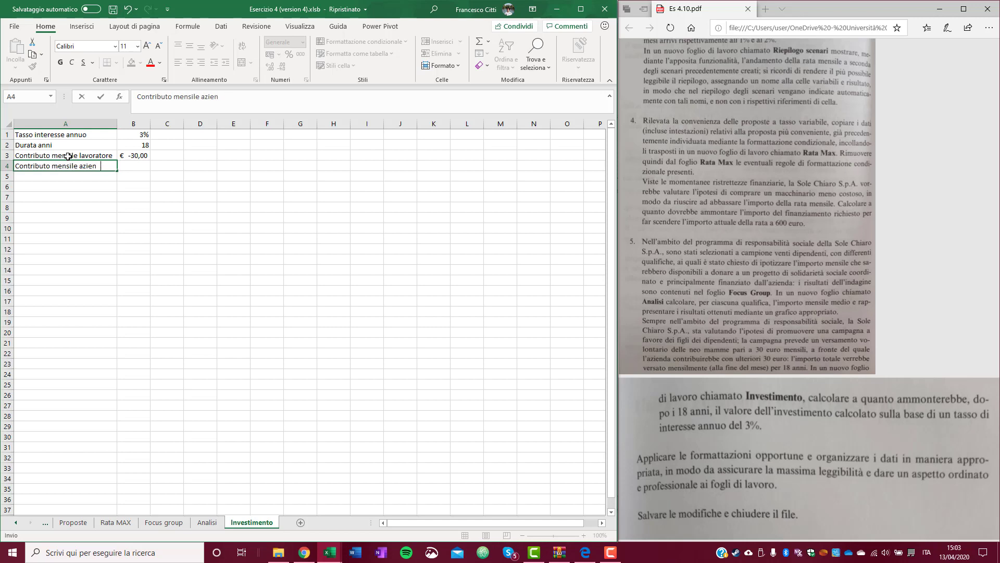
pyautogui.write('da')
pyautogui.press('Tab')
pyautogui.write('-')
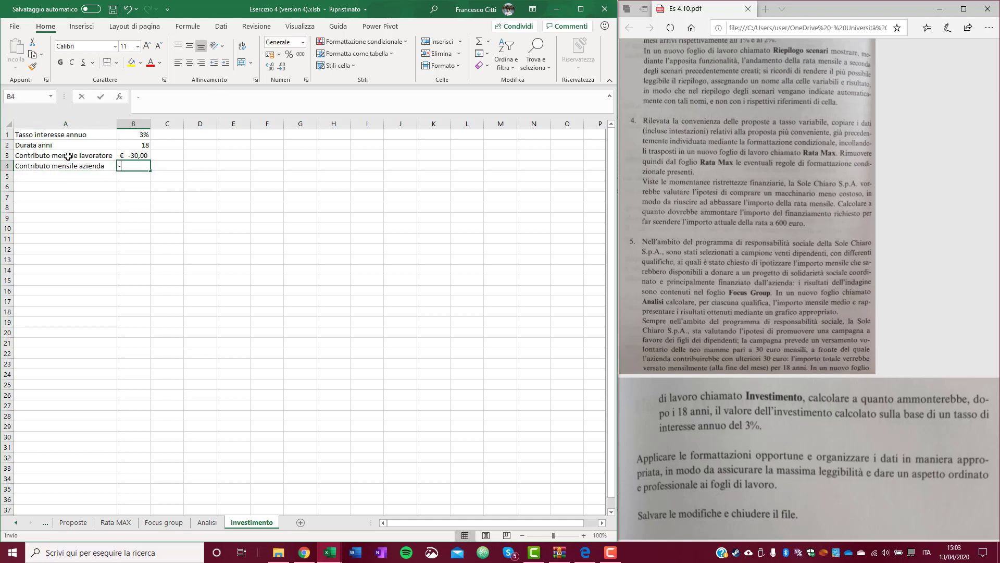
pyautogui.write('30')
pyautogui.press('Return')
pyautogui.click(135, 156)
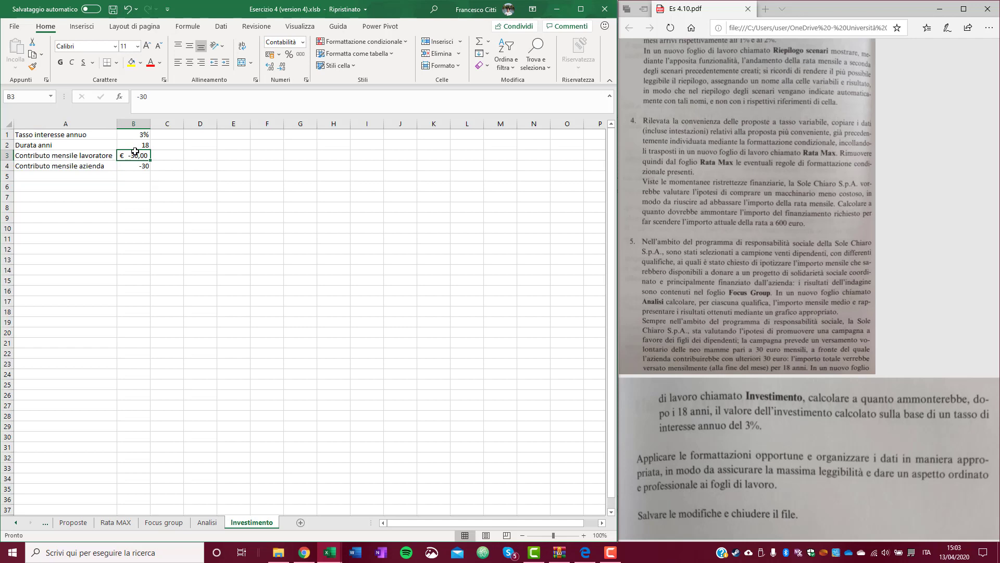
pyautogui.click(34, 66)
pyautogui.click(135, 166)
# Label A5 'Contributo mensile totale', sum B3:B4 with SOMMA in B5 (€ -60,00), and begin the Valore futuro label
pyautogui.click(94, 175)
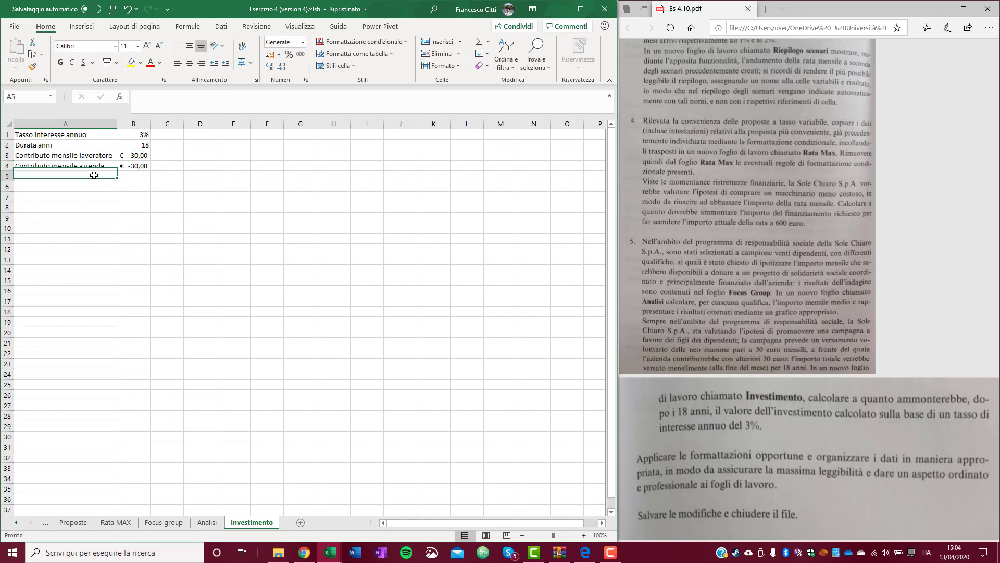
pyautogui.write('C')
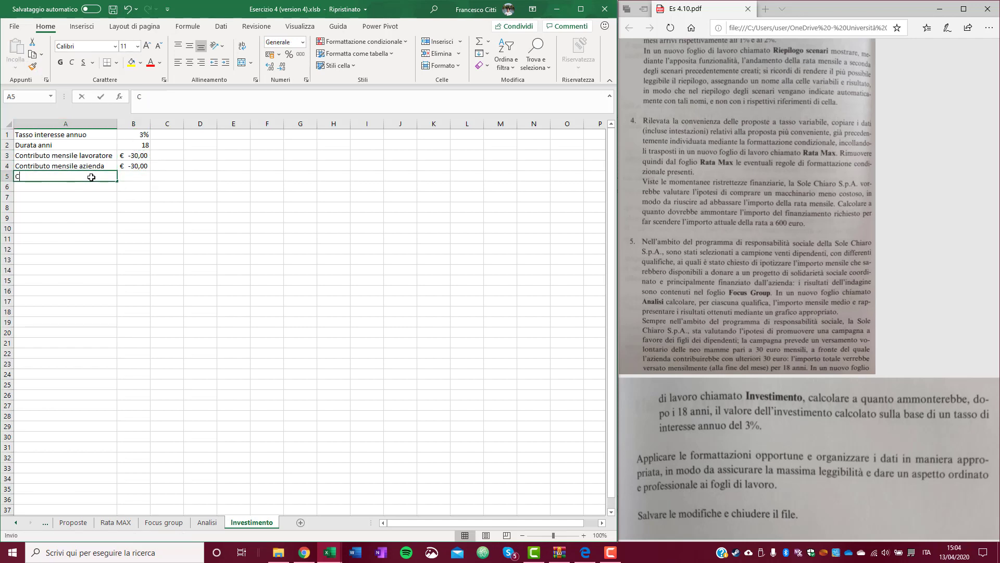
pyautogui.write('ontributo mens')
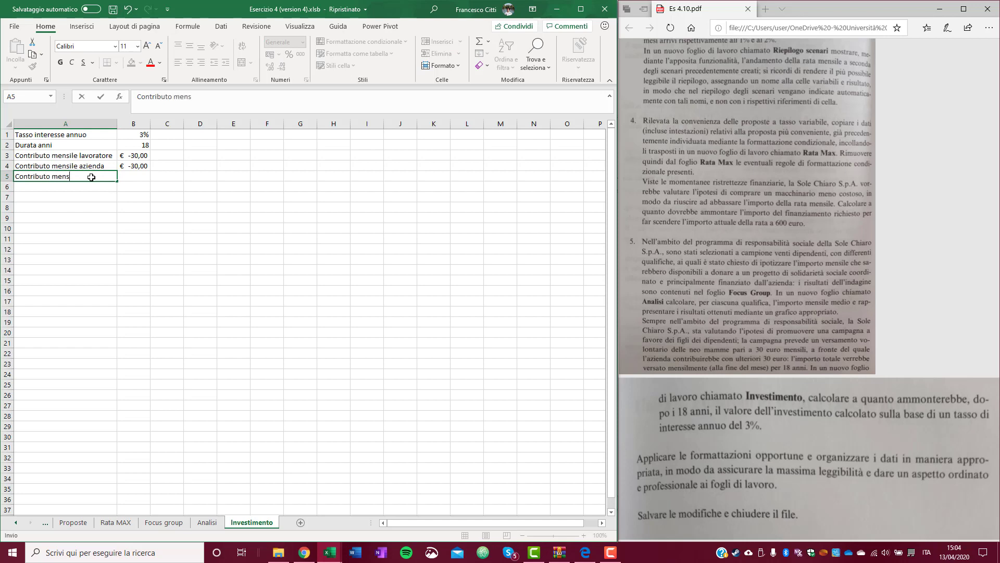
pyautogui.write('ile totale')
pyautogui.press('Tab')
pyautogui.write('=so')
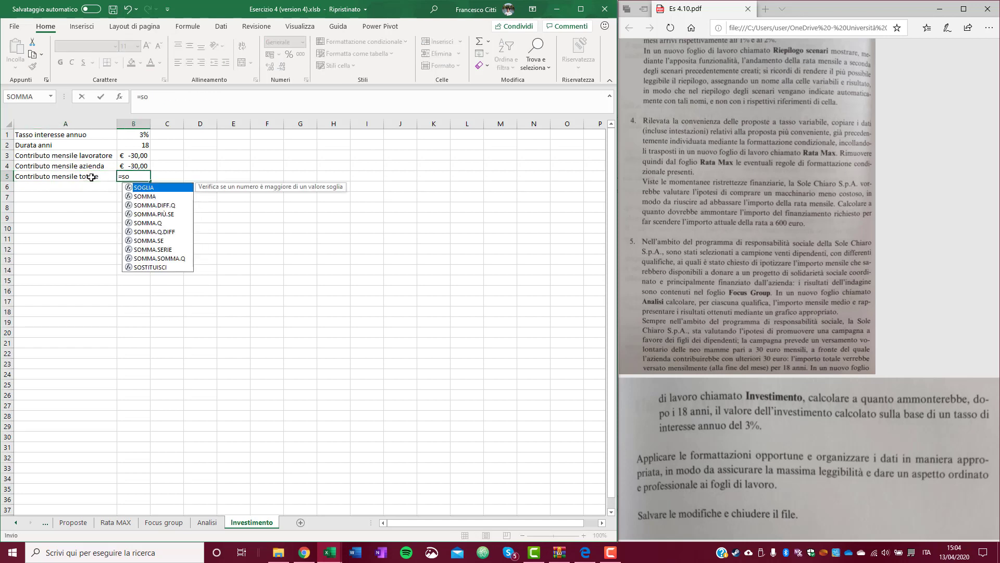
pyautogui.doubleClick(145, 196)
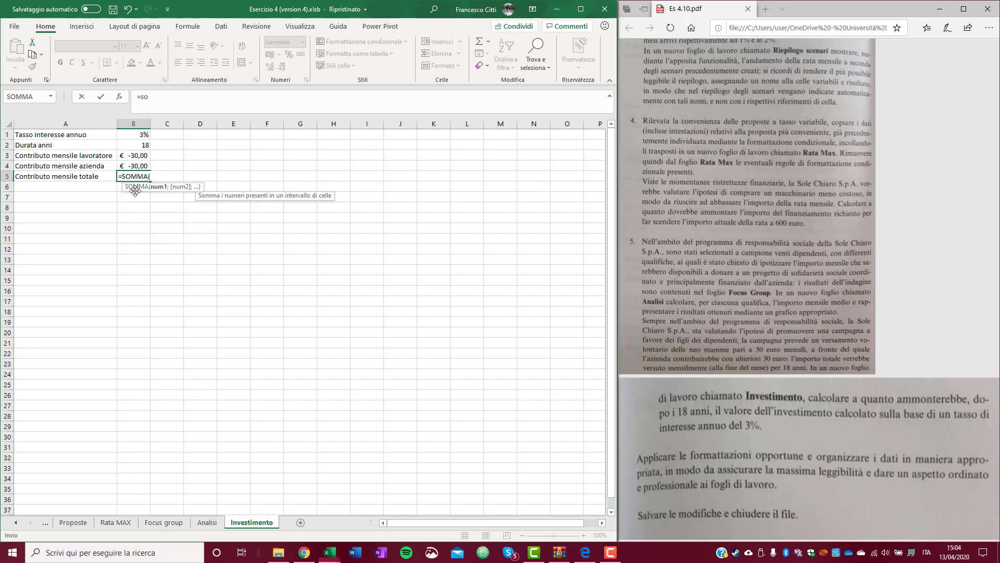
pyautogui.moveTo(135, 155); pyautogui.dragTo(134, 165)
pyautogui.press('Return')
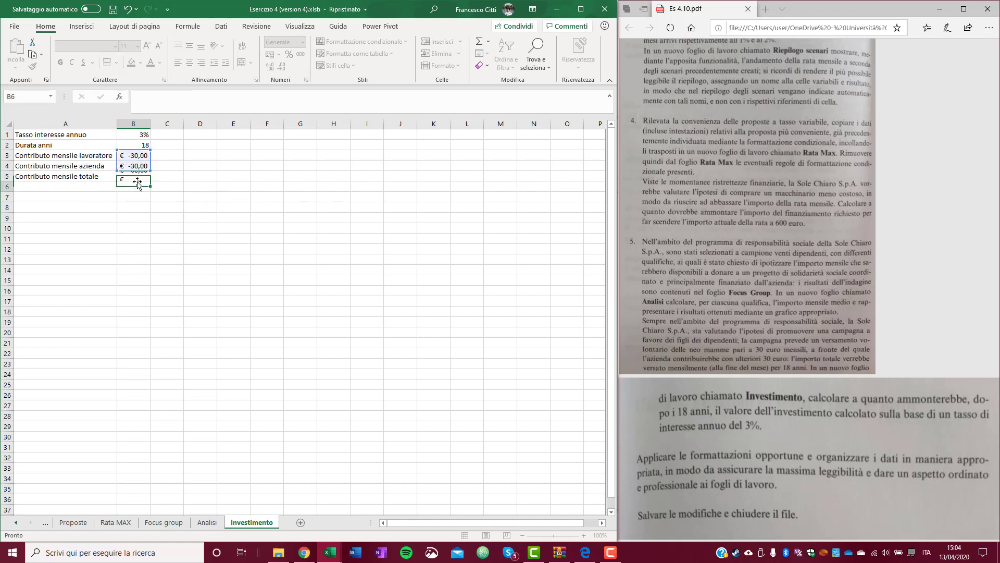
pyautogui.click(102, 185)
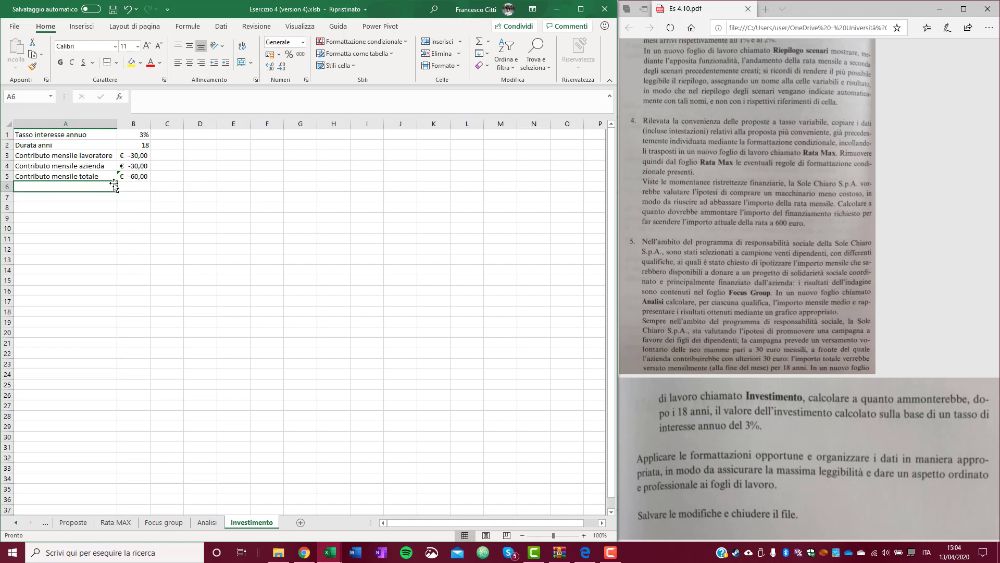
pyautogui.write('Valore futuro')
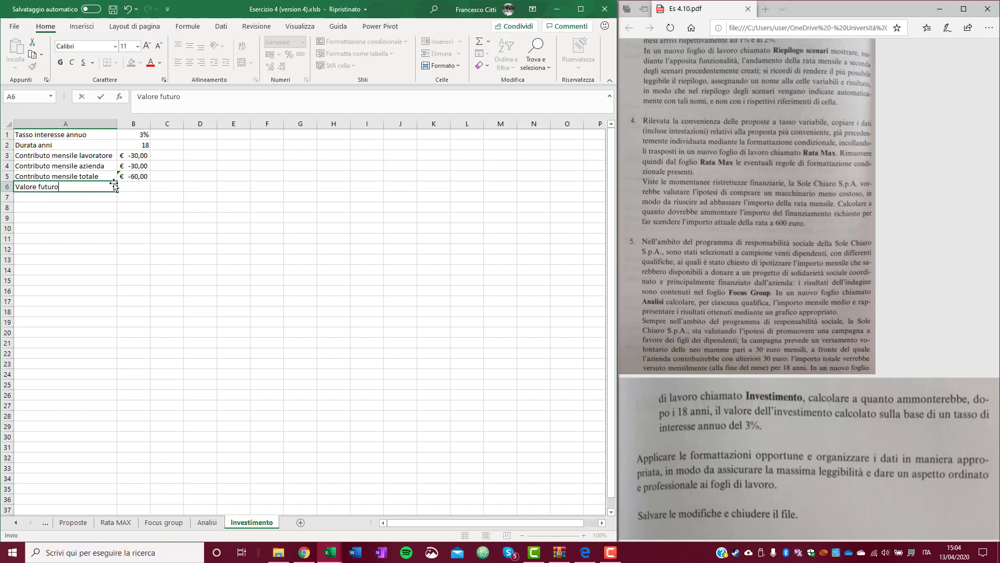
# Confirm the Valore futuro label and start a VAL.FUT formula in B6 using B1 and B2
pyautogui.press('Tab')
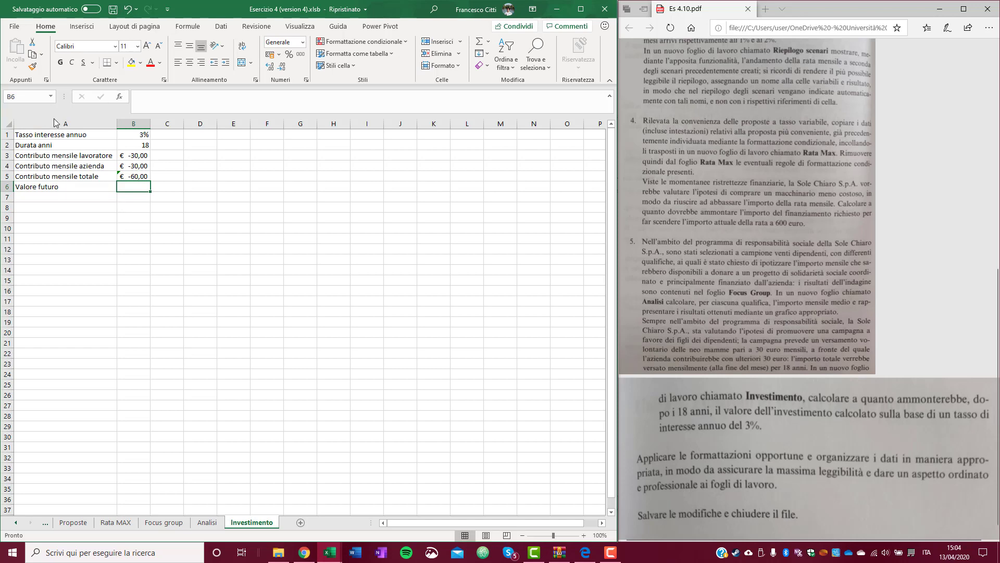
pyautogui.write('=')
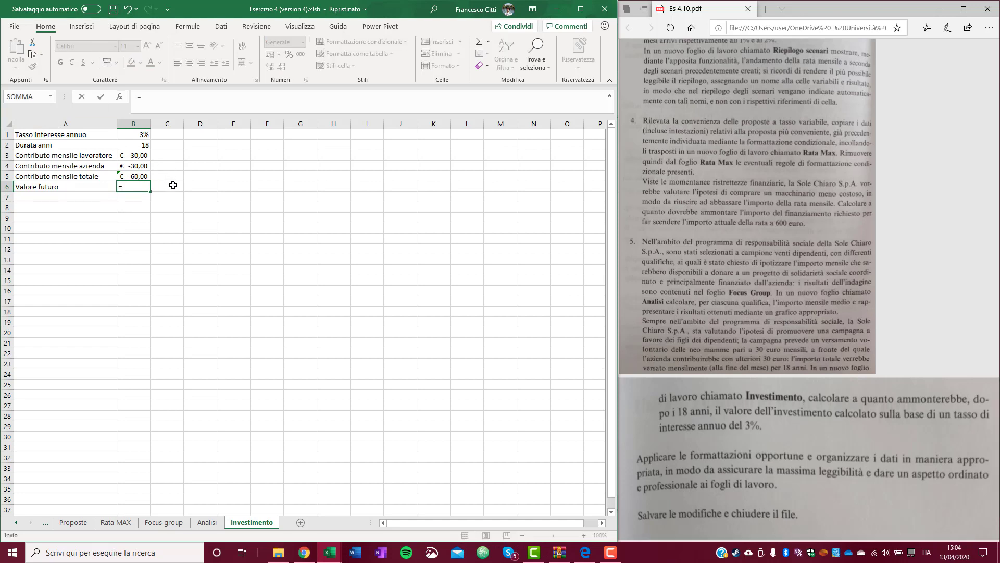
pyautogui.write('val.fu')
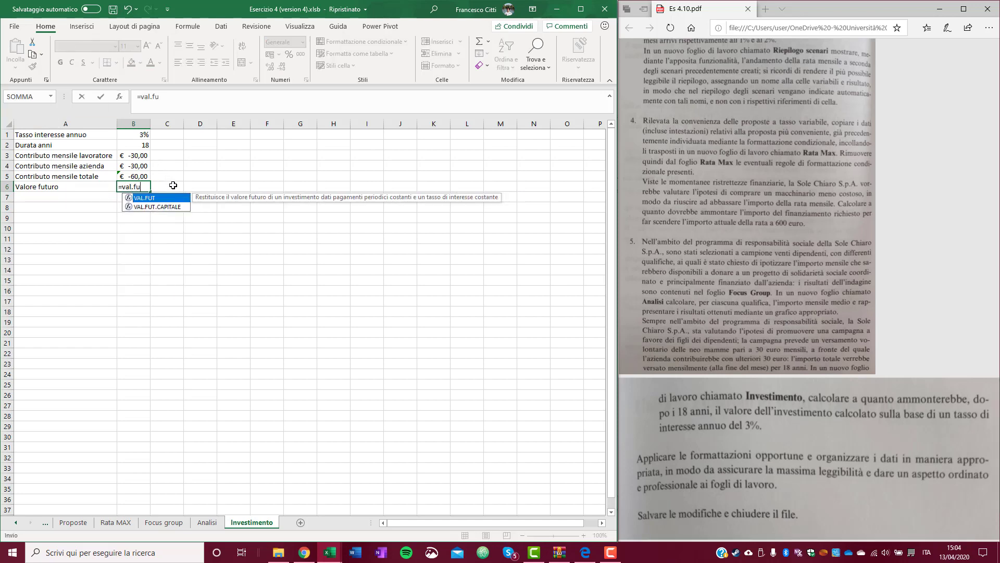
pyautogui.doubleClick(146, 198)
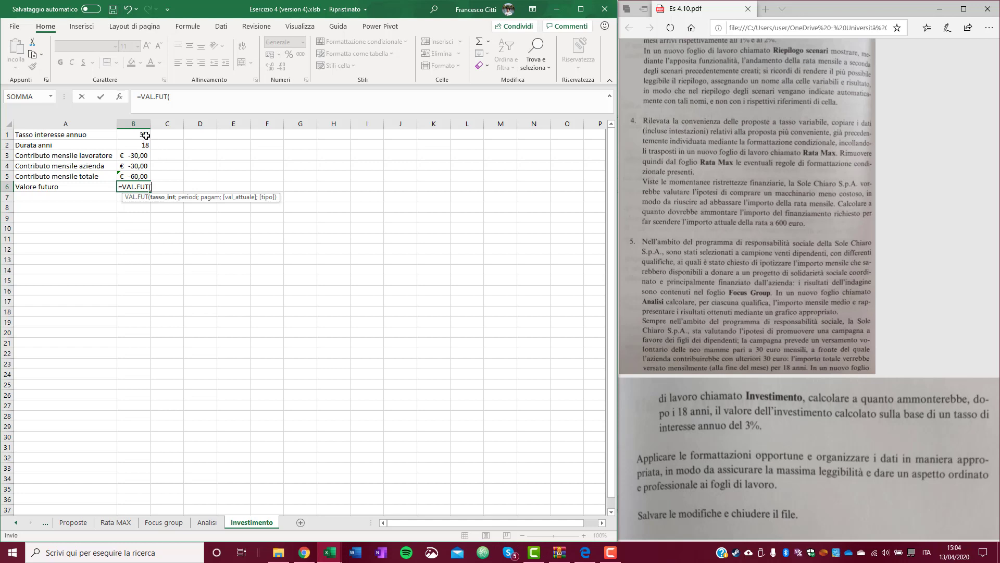
pyautogui.click(141, 135)
pyautogui.write(';')
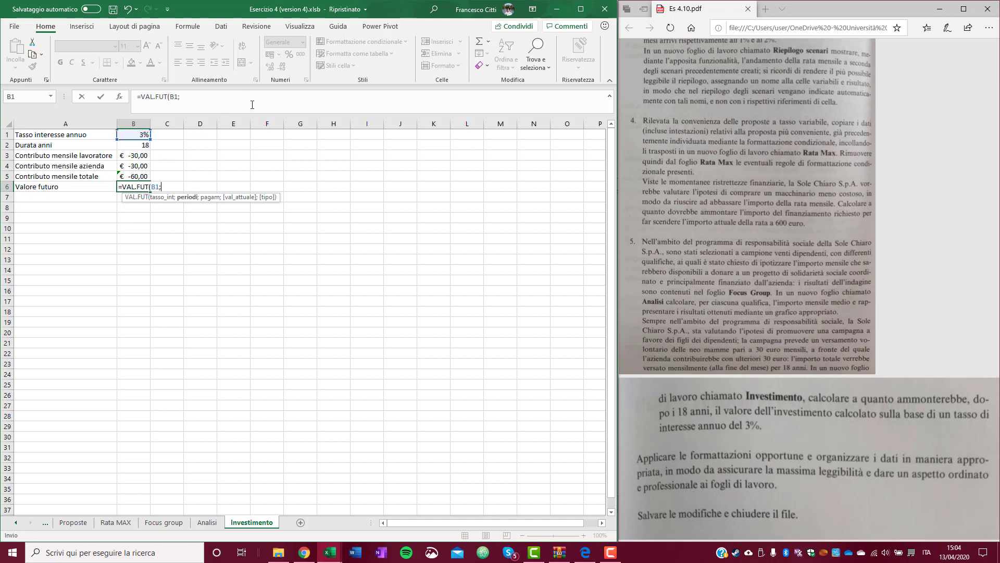
pyautogui.click(137, 146)
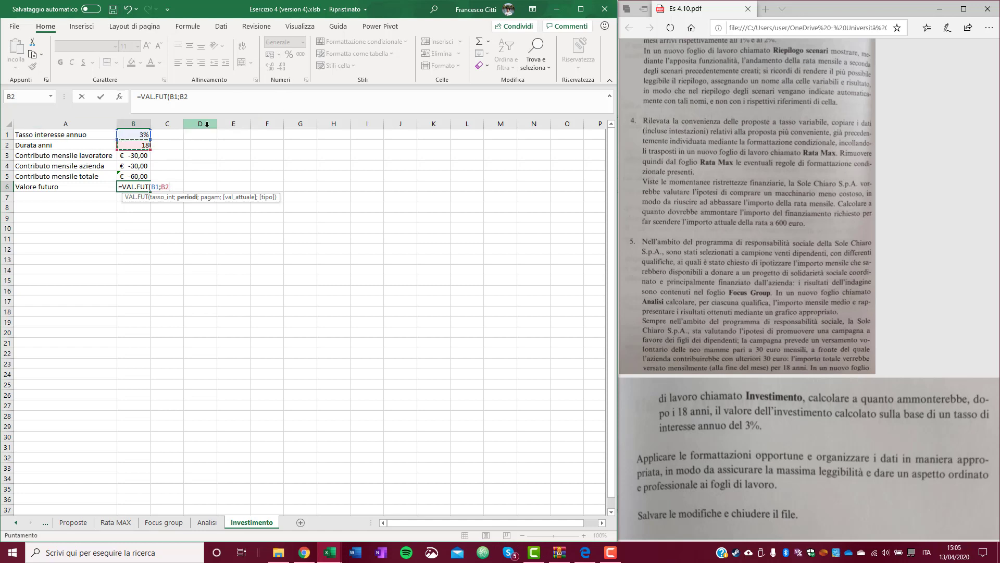
# Complete =VAL.FUT(B1/12;B2*12;B5;;0) with end-of-period payments, giving €17.156,42
pyautogui.click(179, 97)
pyautogui.write('/')
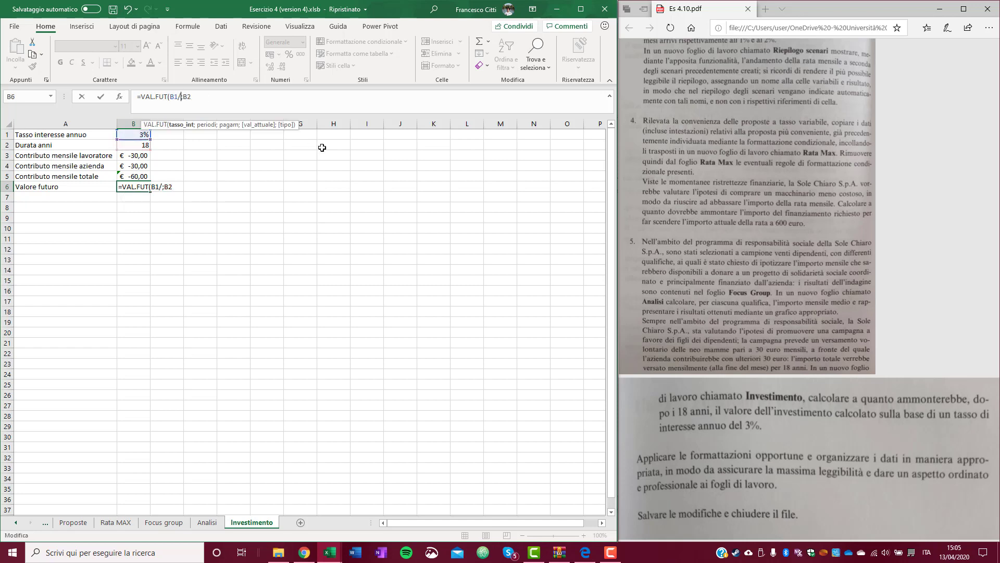
pyautogui.write('12;B2')
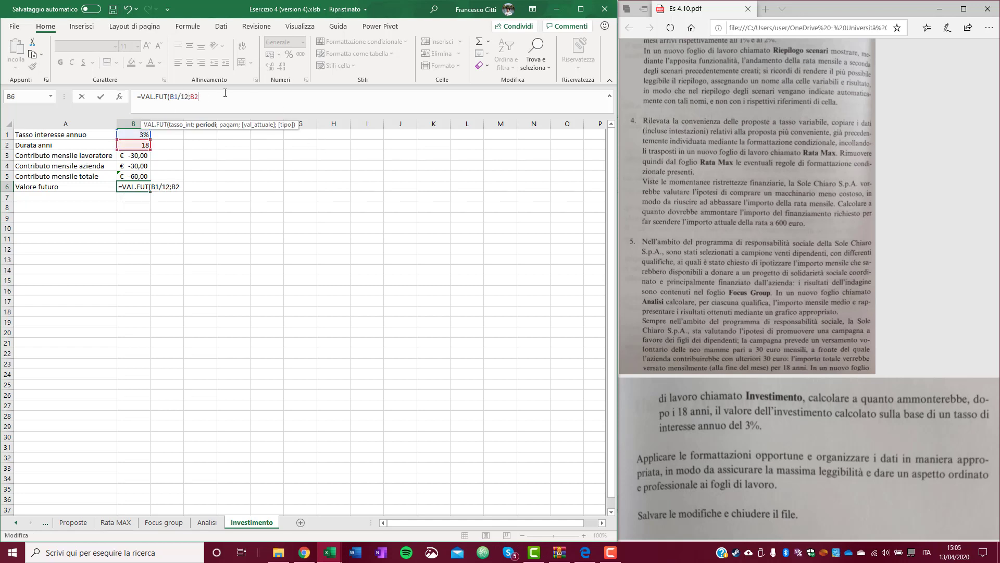
pyautogui.write('*')
pyautogui.write('12')
pyautogui.write(';')
pyautogui.click(137, 176)
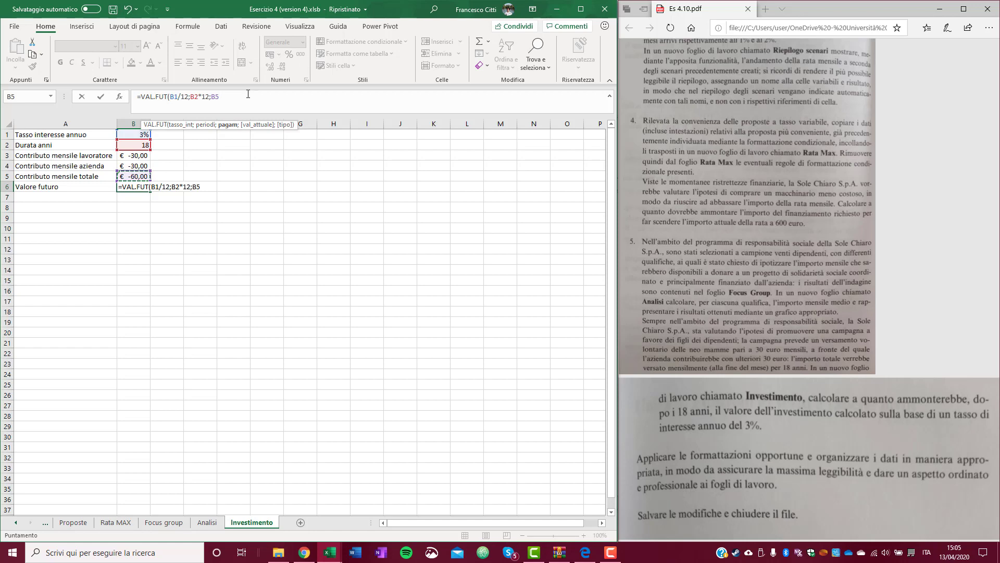
pyautogui.write(';;')
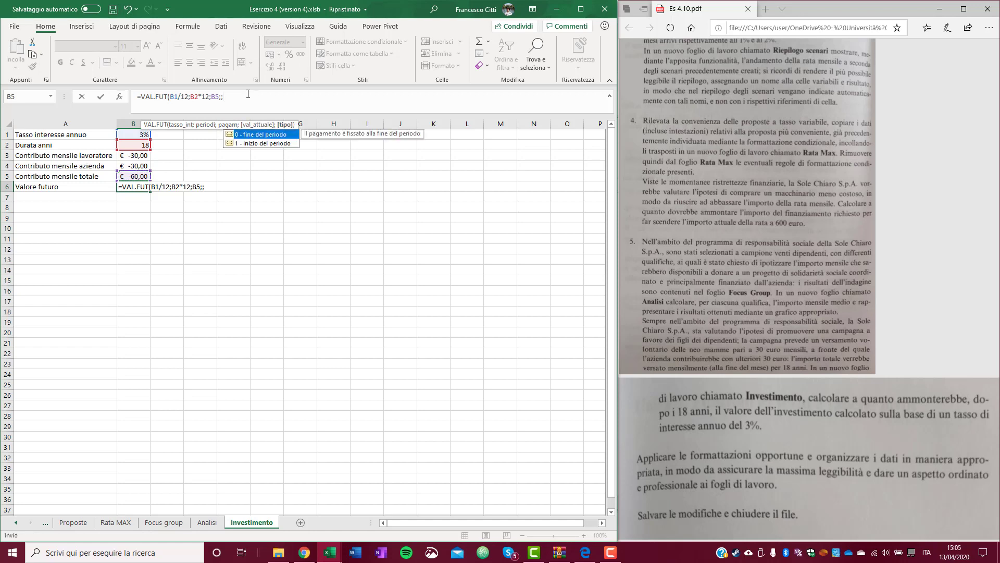
pyautogui.doubleClick(248, 136)
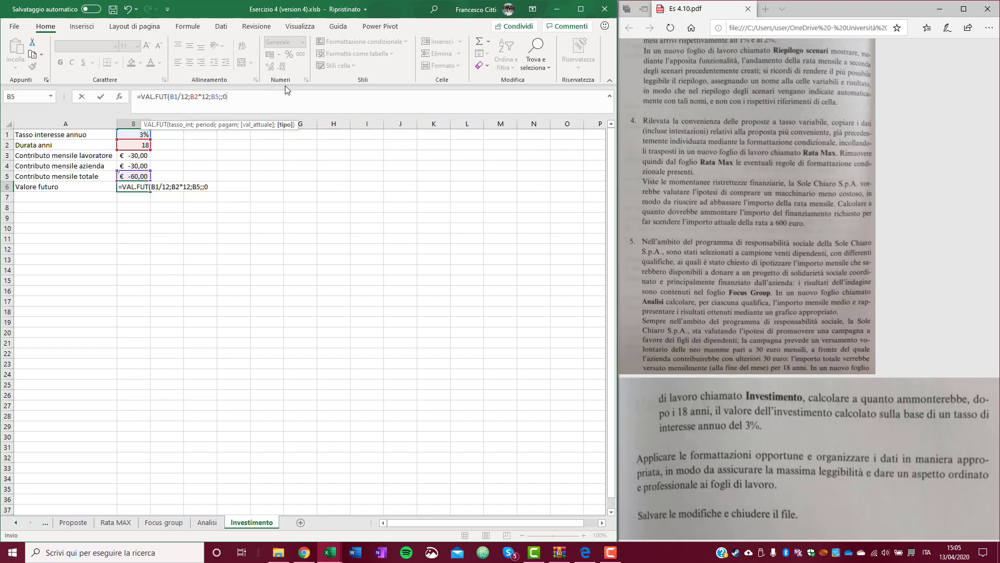
pyautogui.write(')')
pyautogui.press('Return')
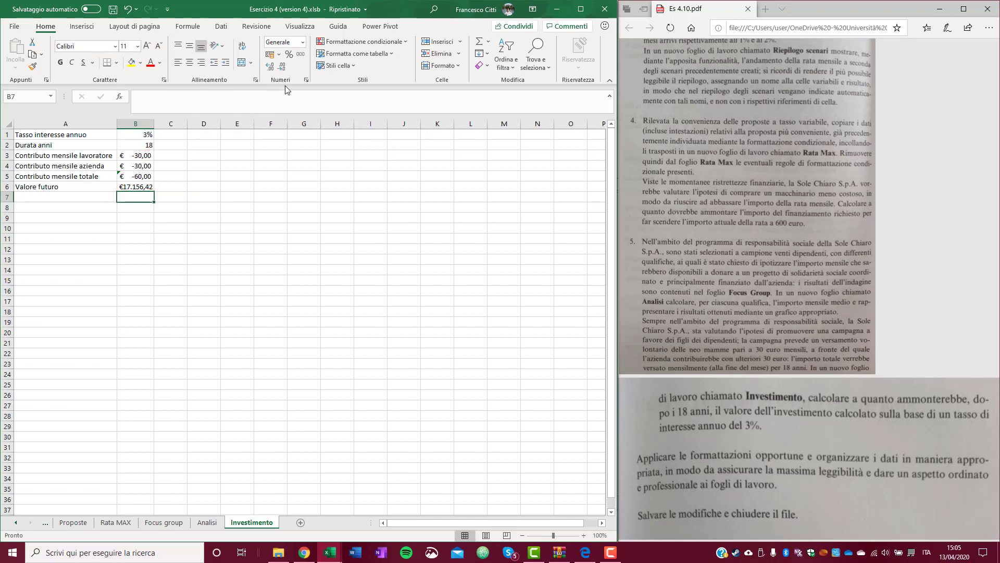
pyautogui.click(136, 187)
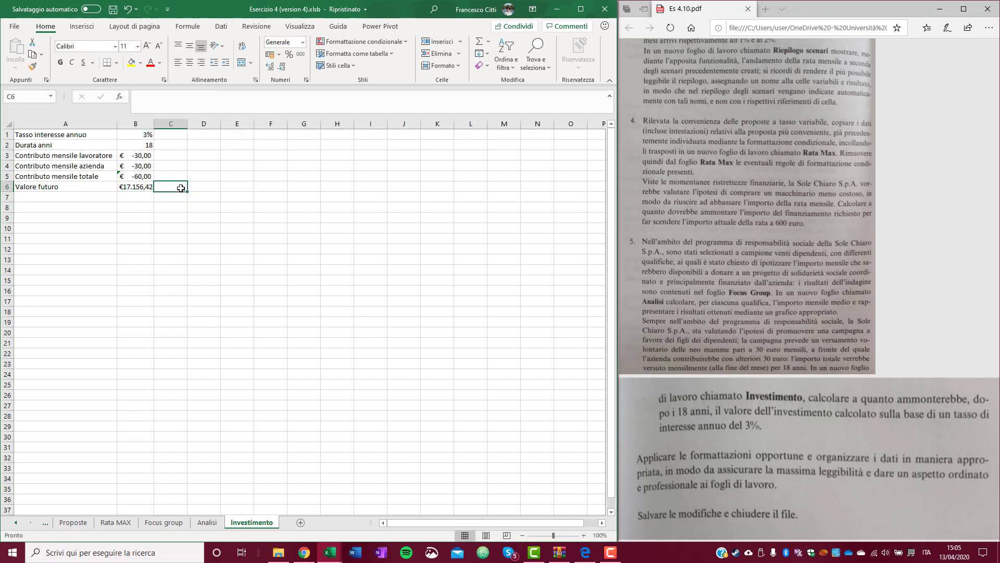